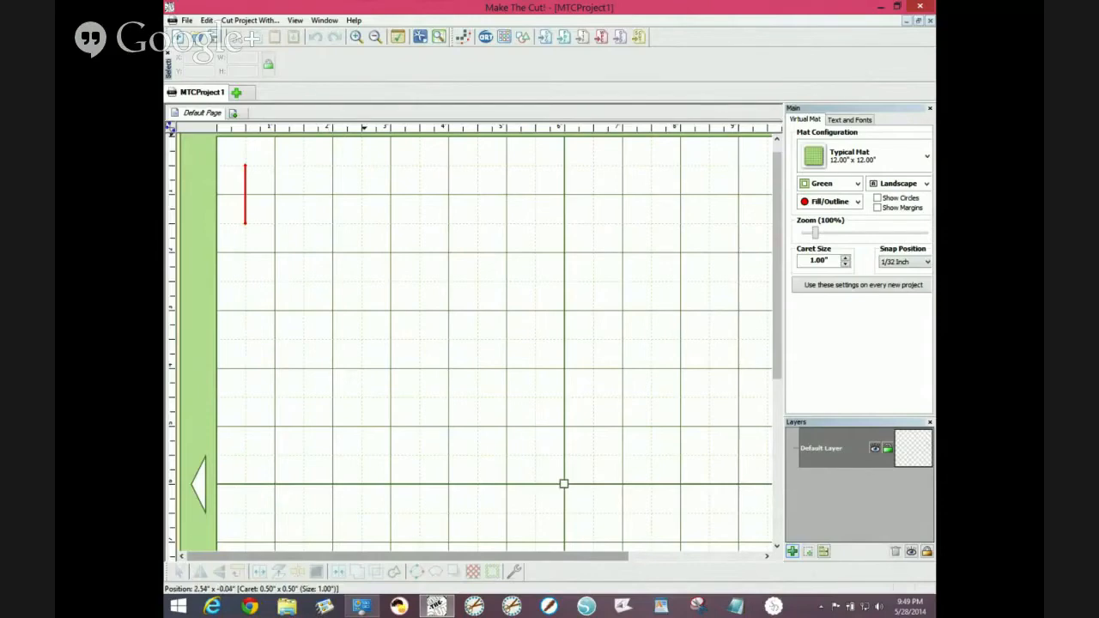
- Open the Flowers3_5-21-14_HOA_MMB project and copy the red-outlined openwork flower from the lower pair
left_click(187, 20)
left_click(245, 211)
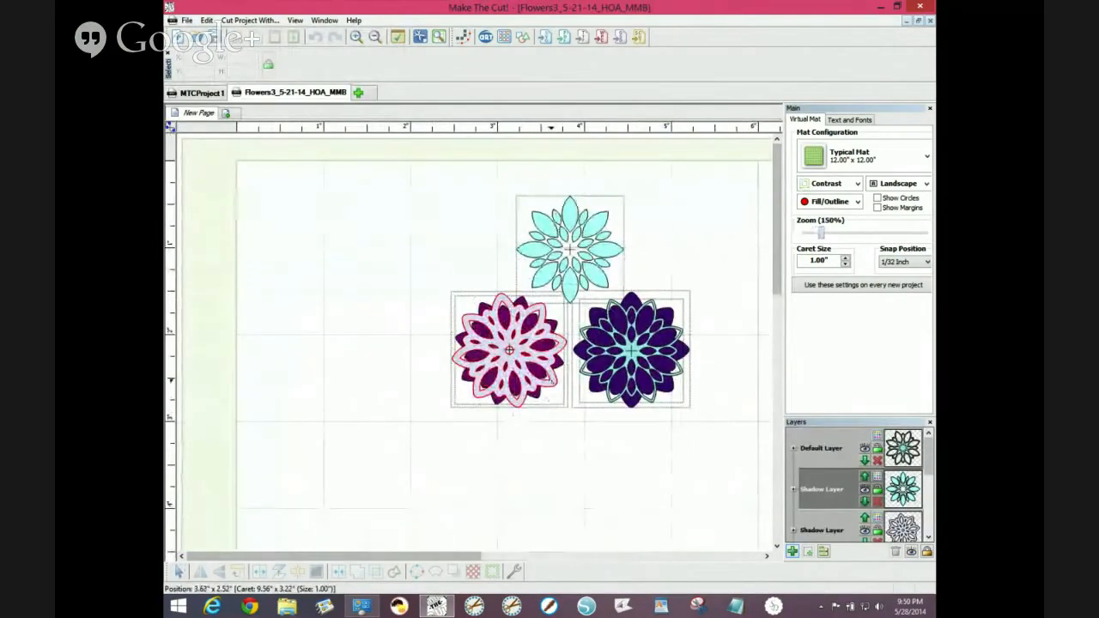
left_click(546, 376)
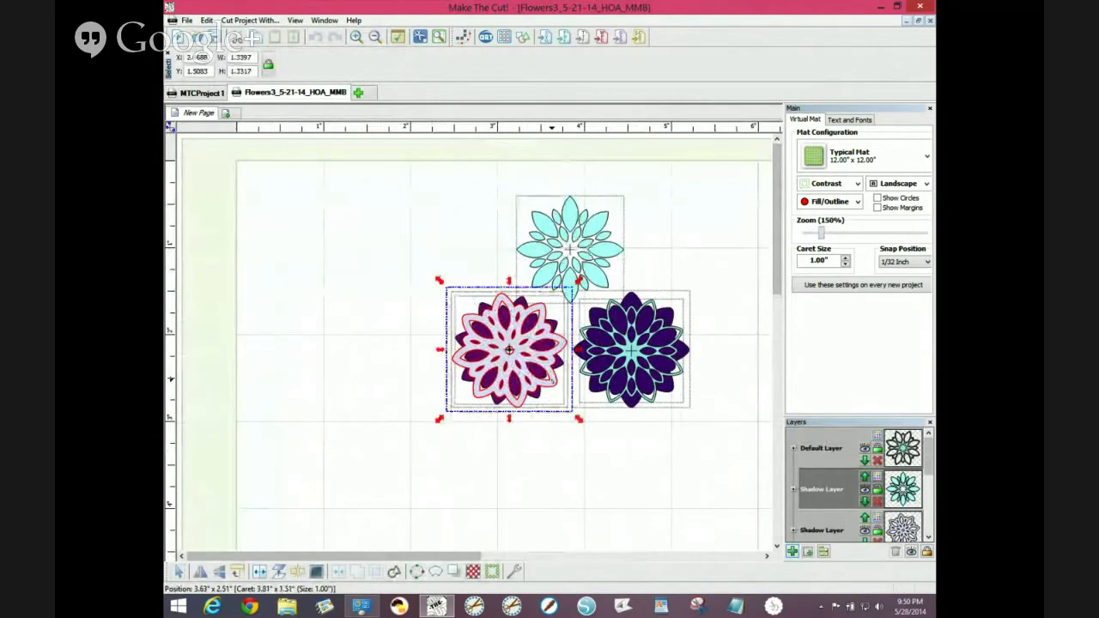
right_click(547, 378)
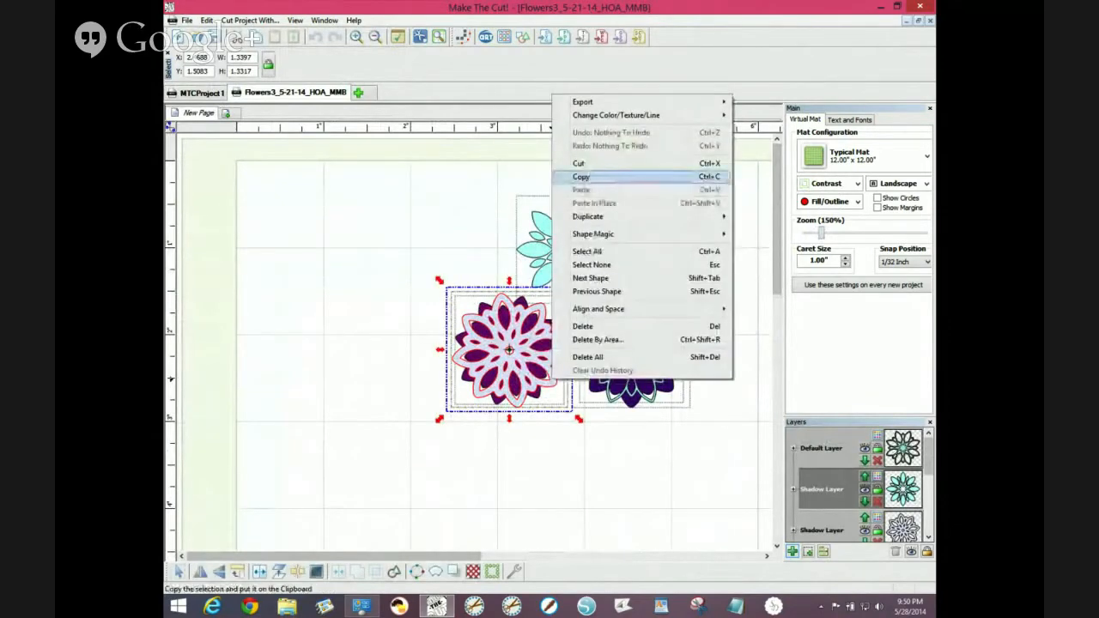
left_click(580, 176)
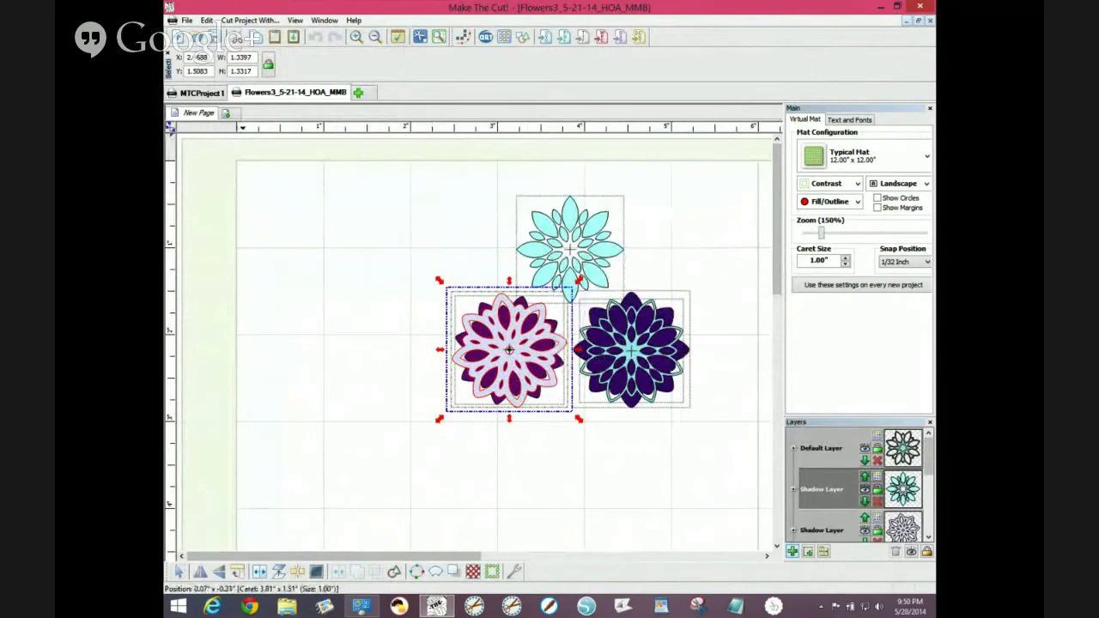
- Add a new page named New Page and paste the copied flower in place
left_click(227, 112)
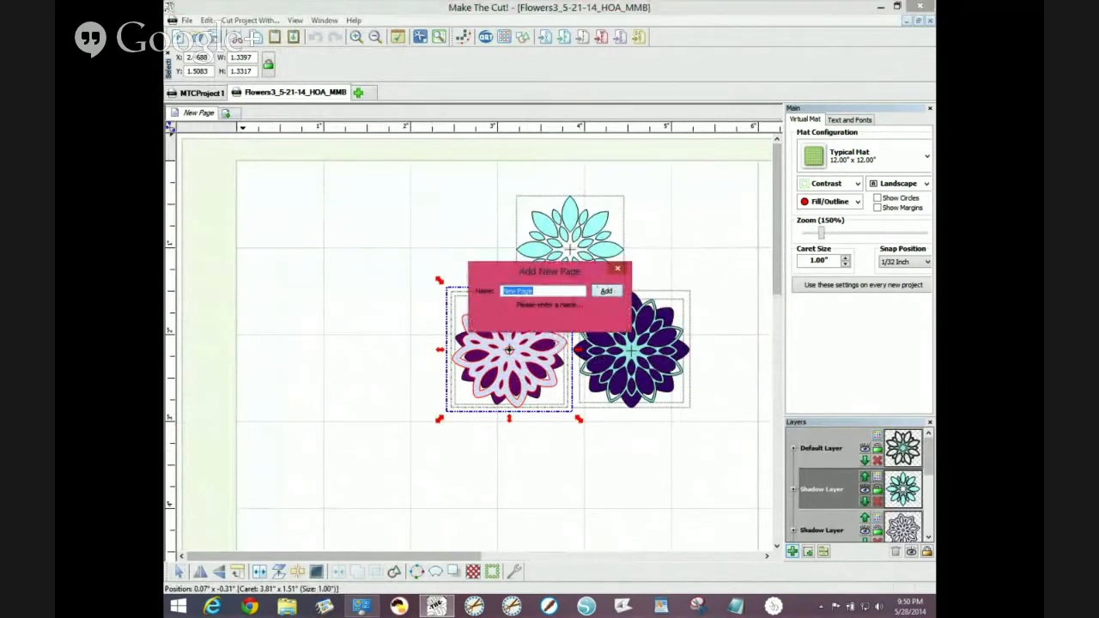
key("Return")
right_click(441, 263)
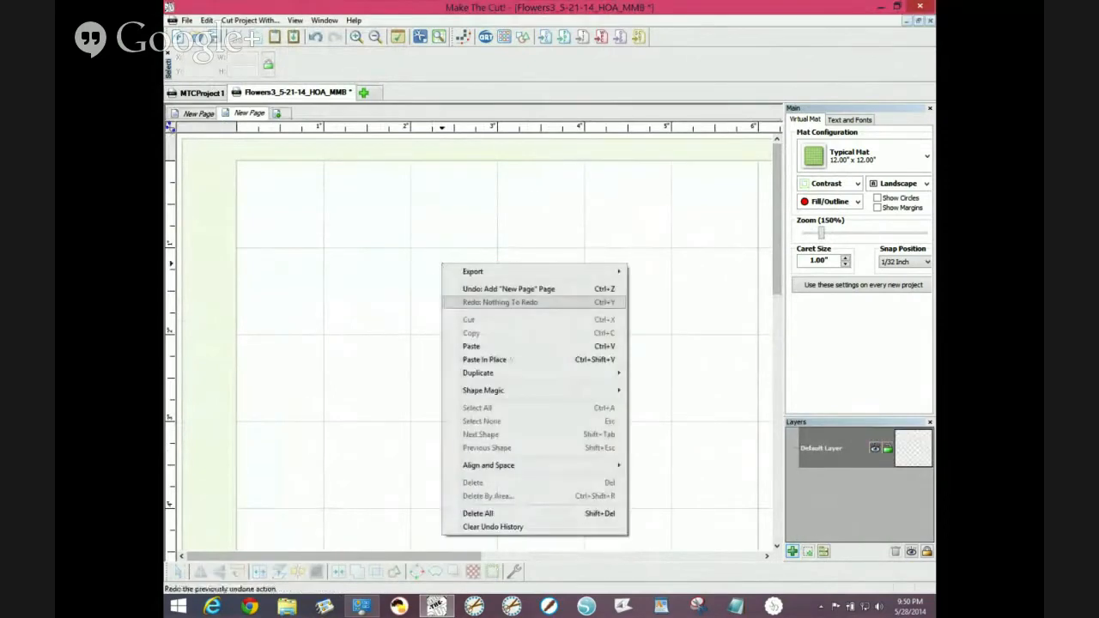
left_click(516, 363)
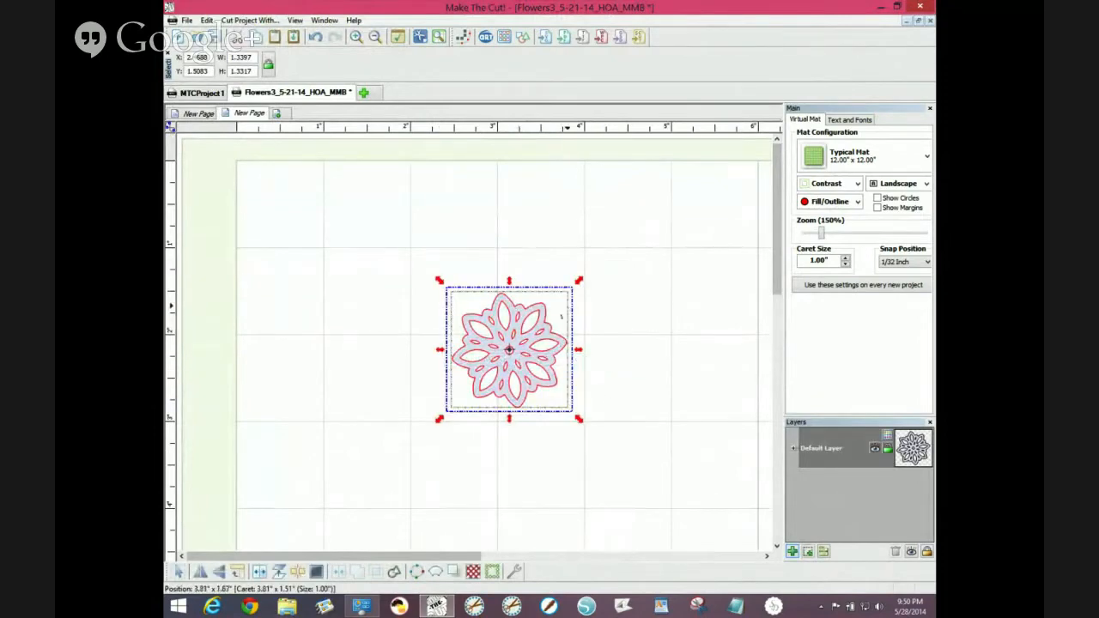
- Rotate the pasted flower slightly until its petals point straight up and sideways, and shift it slightly toward the mat's upper left
left_click(553, 328)
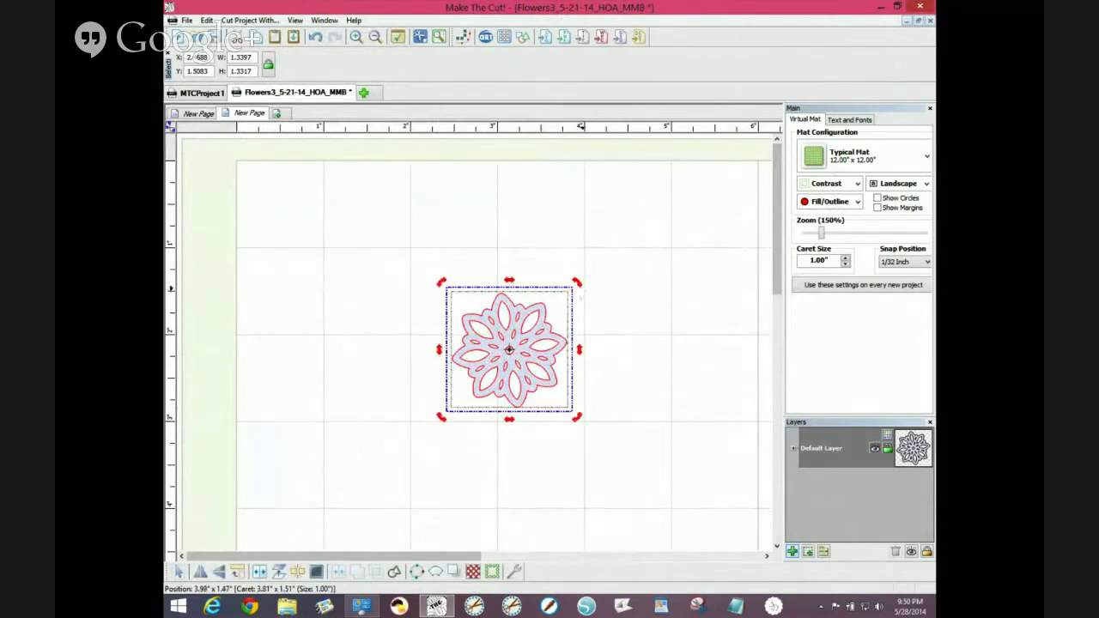
left_click_drag(580, 284, 585, 300)
left_click_drag(530, 344, 511, 327)
- Duplicate the flower into a grid of 3 rows and 4 columns with -0.07 inch spacing so the petal tips overlap
key("ctrl+d")
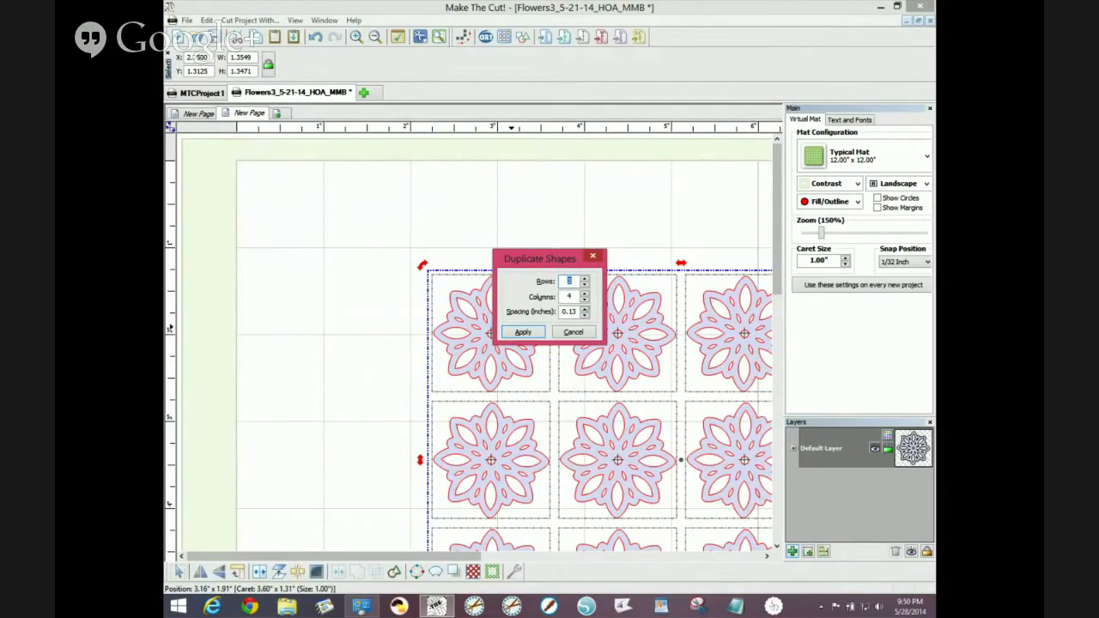
key("Tab")
key("Tab")
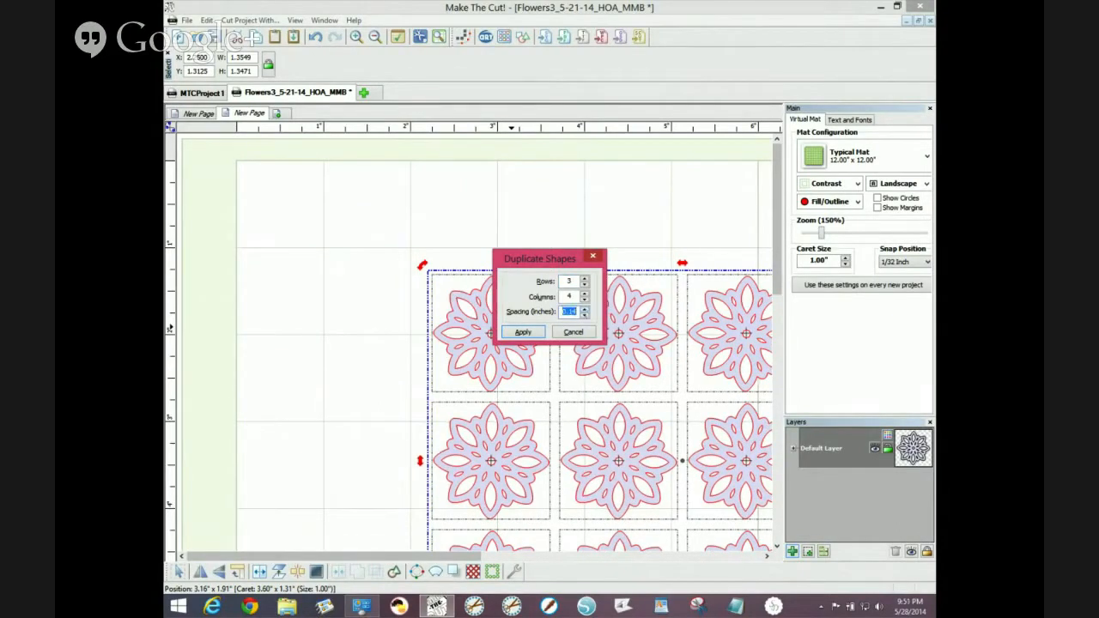
type("0.03")
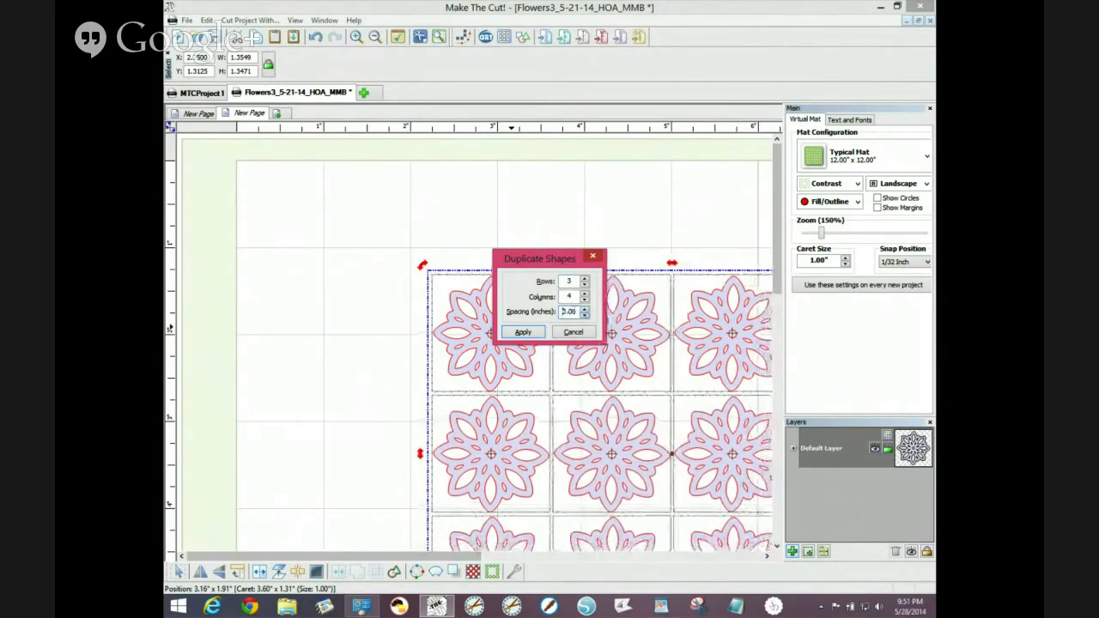
left_click(584, 315)
left_click(584, 315)
left_click(585, 315)
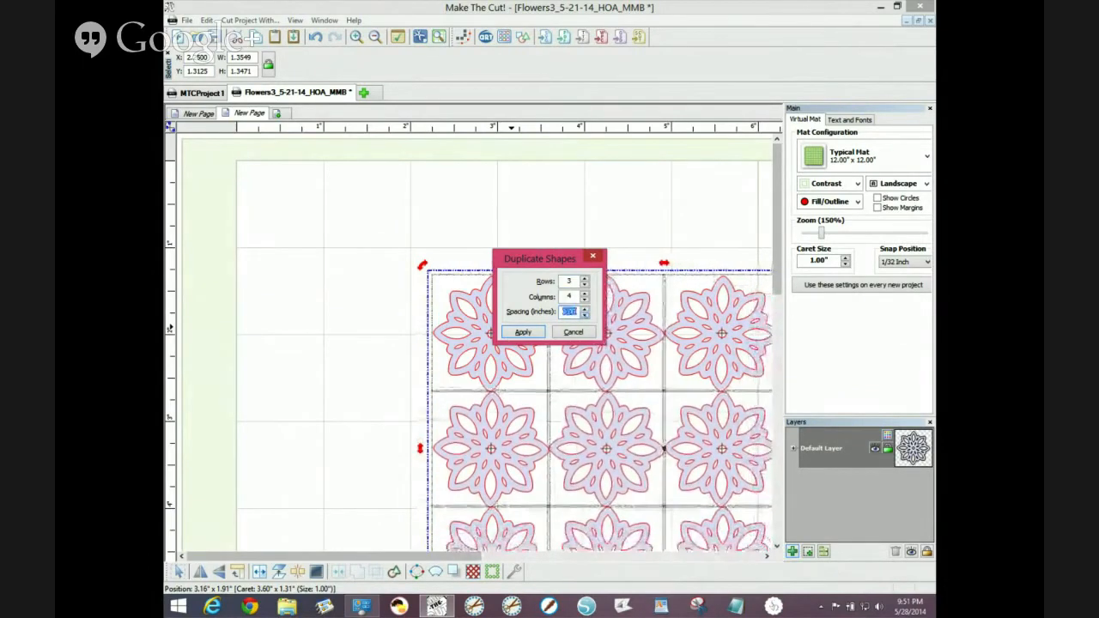
left_click(584, 315)
left_click(584, 315)
left_click(584, 315)
left_click(584, 315)
left_click(584, 315)
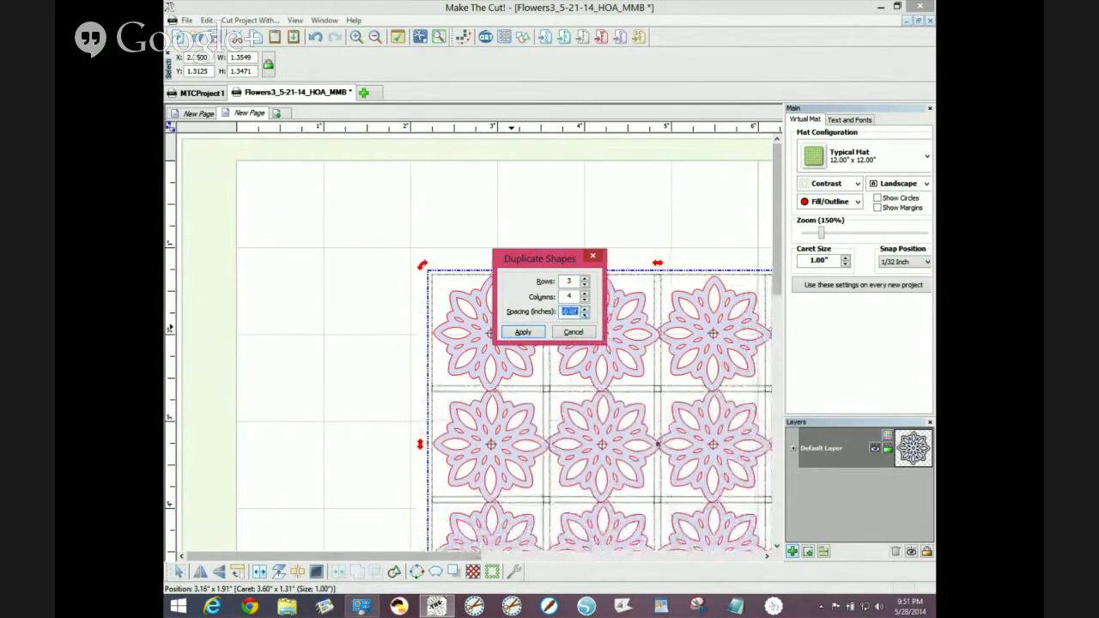
left_click(584, 315)
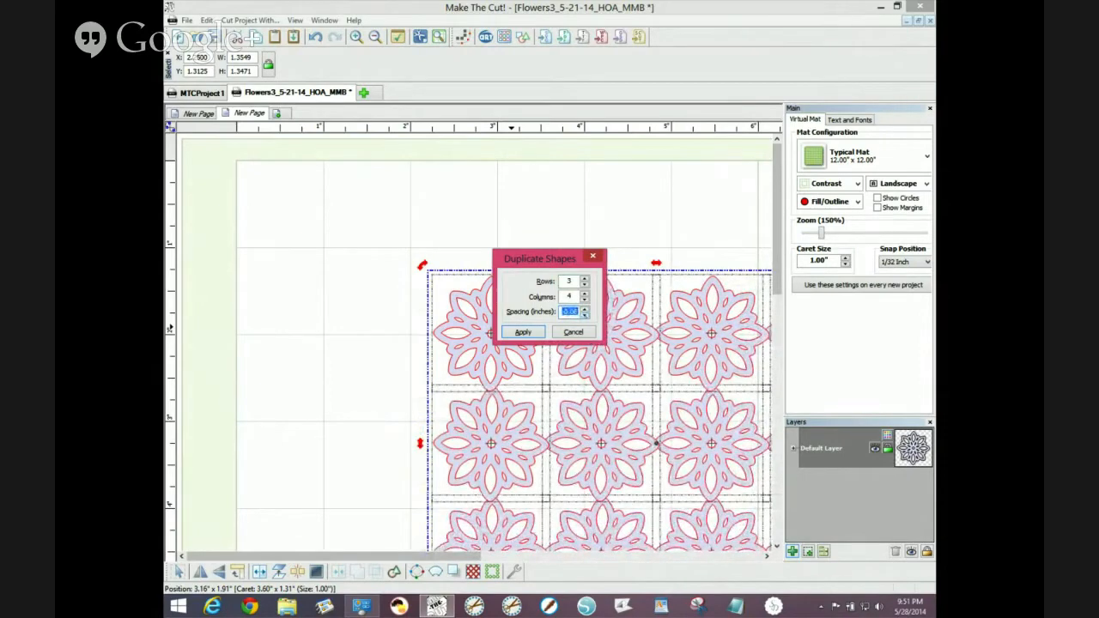
left_click(585, 315)
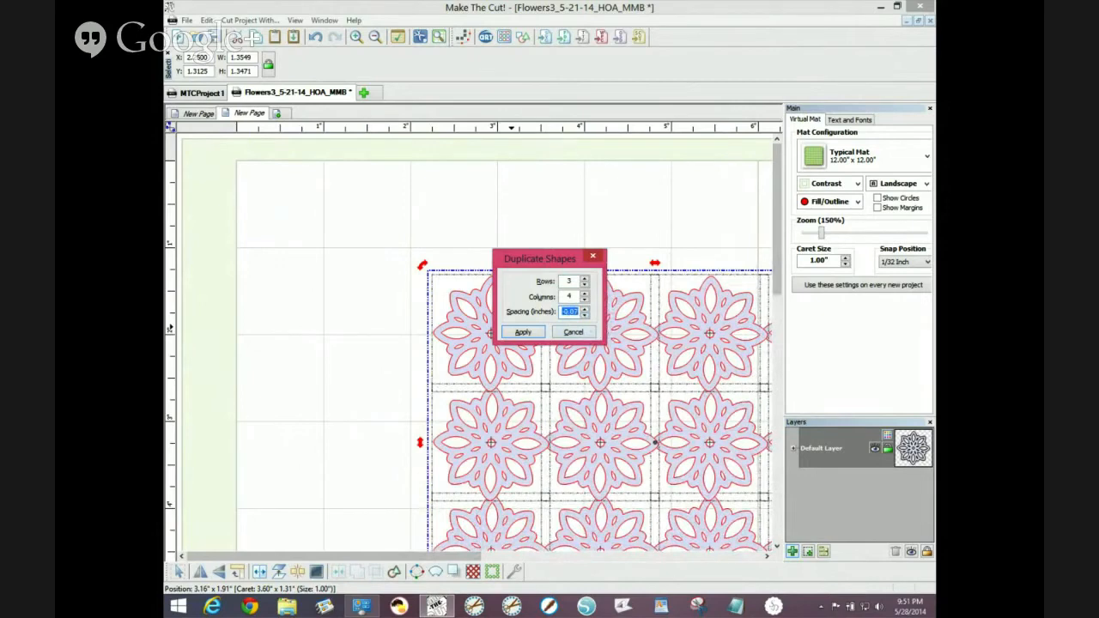
left_click(533, 332)
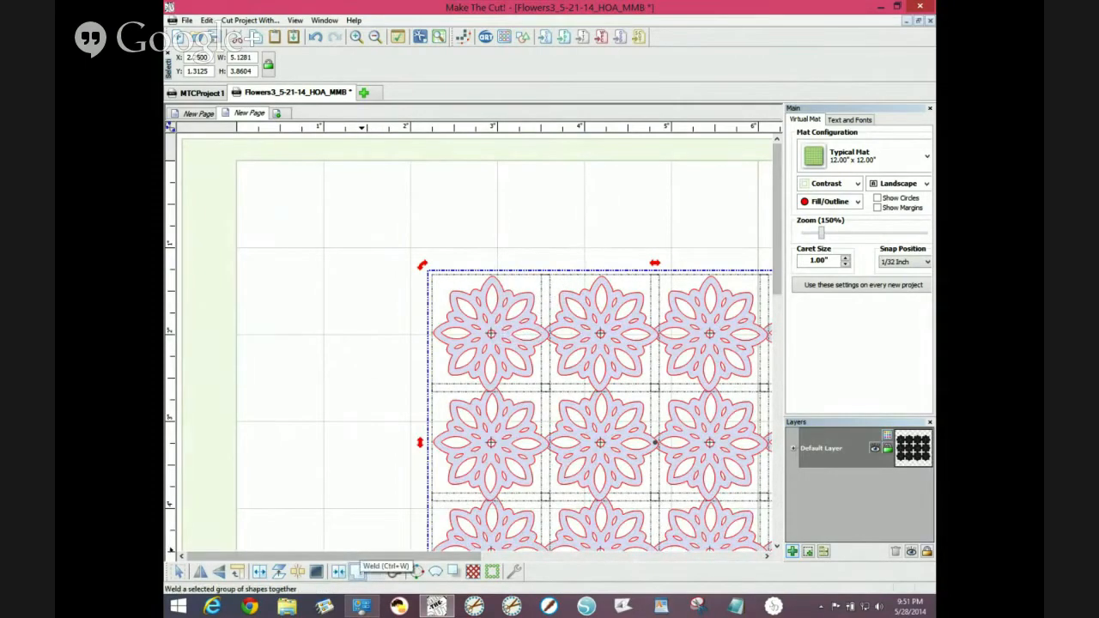
- Weld the flower grid into one shape, move it to the mat's upper-left corner and deselect it
left_click(357, 570)
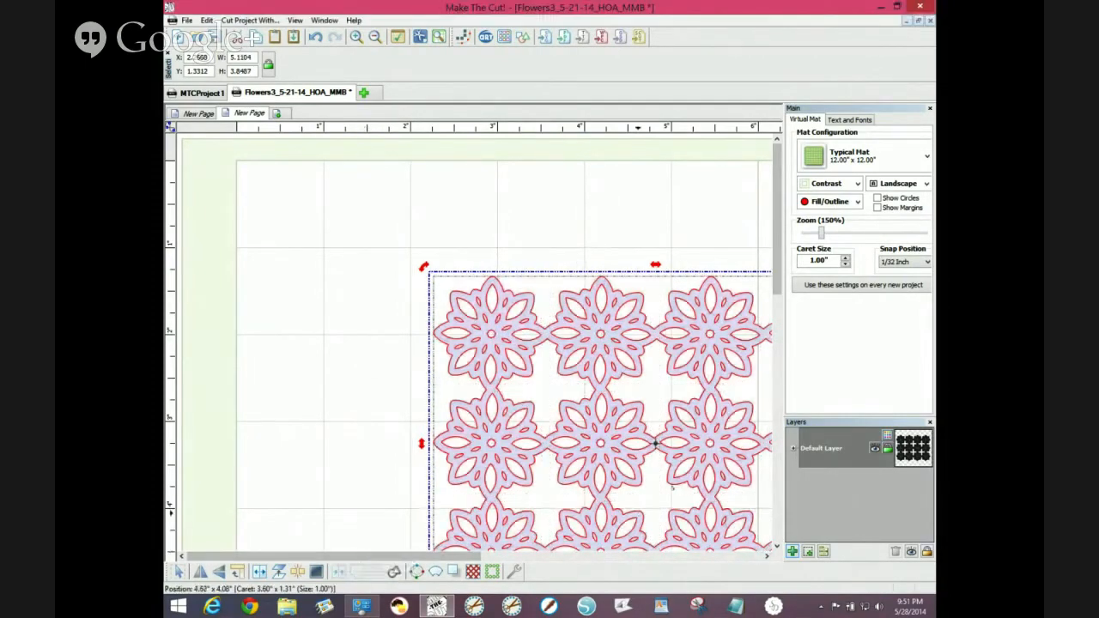
left_click_drag(655, 444, 489, 344)
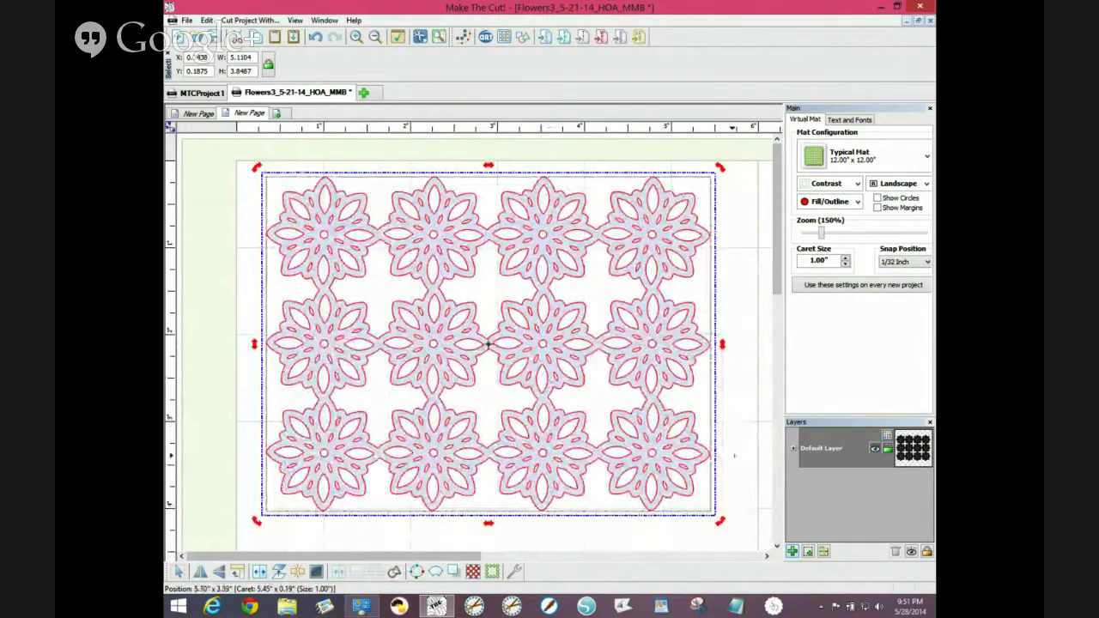
left_click(734, 456)
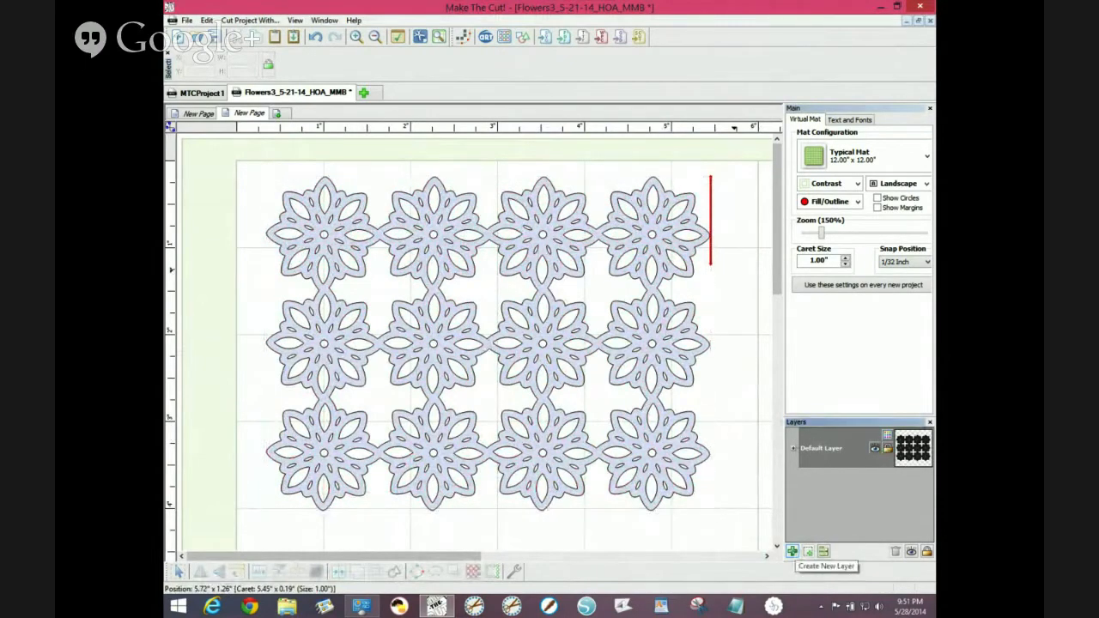
- Add a Rectangle from the basic polygon shapes on a new layer and set the mat color to Green
left_click(791, 551)
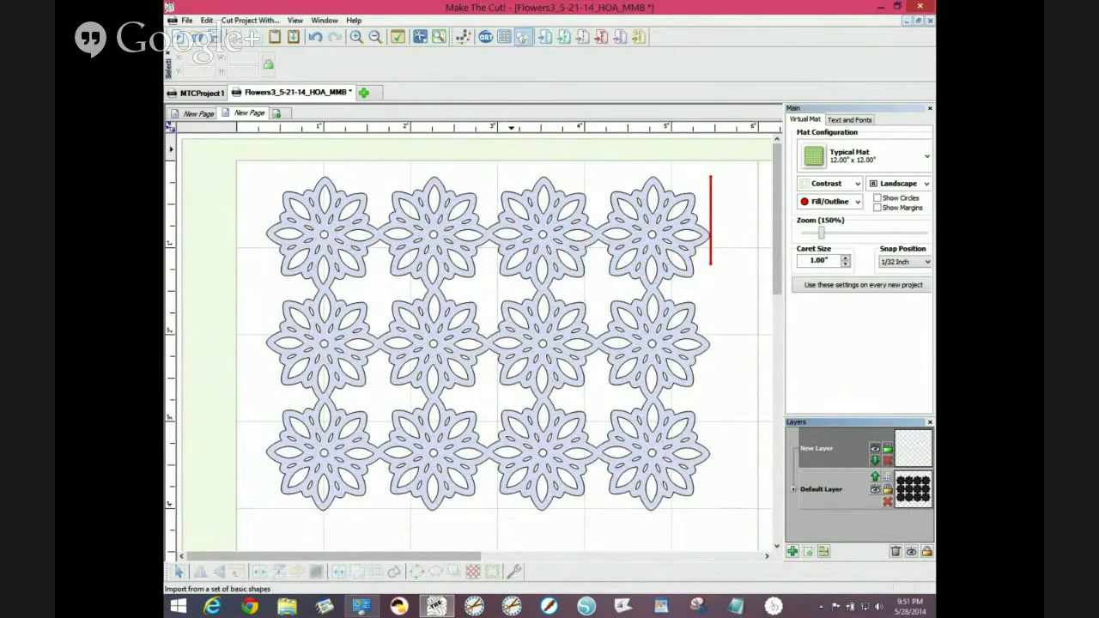
left_click(522, 37)
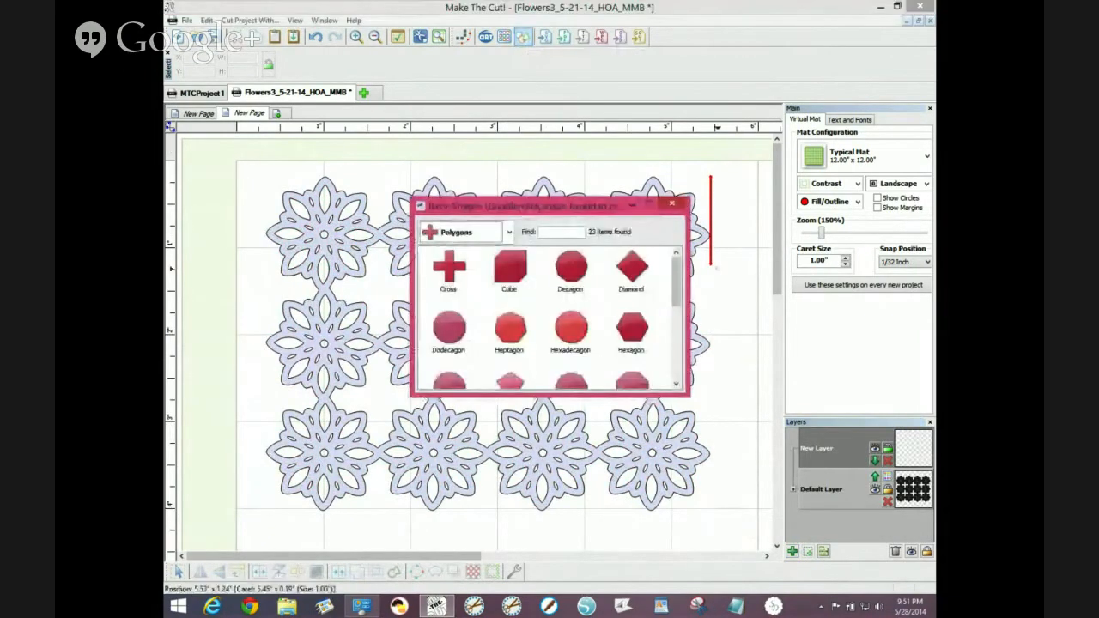
scroll(549, 317, "down", 5)
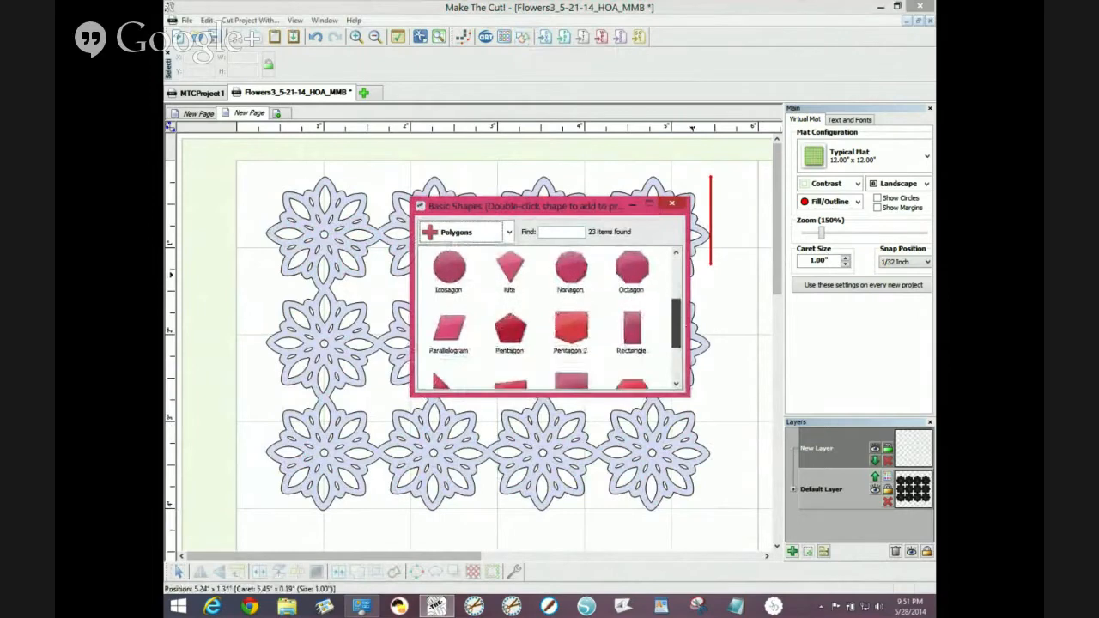
left_click_drag(676, 330, 676, 333)
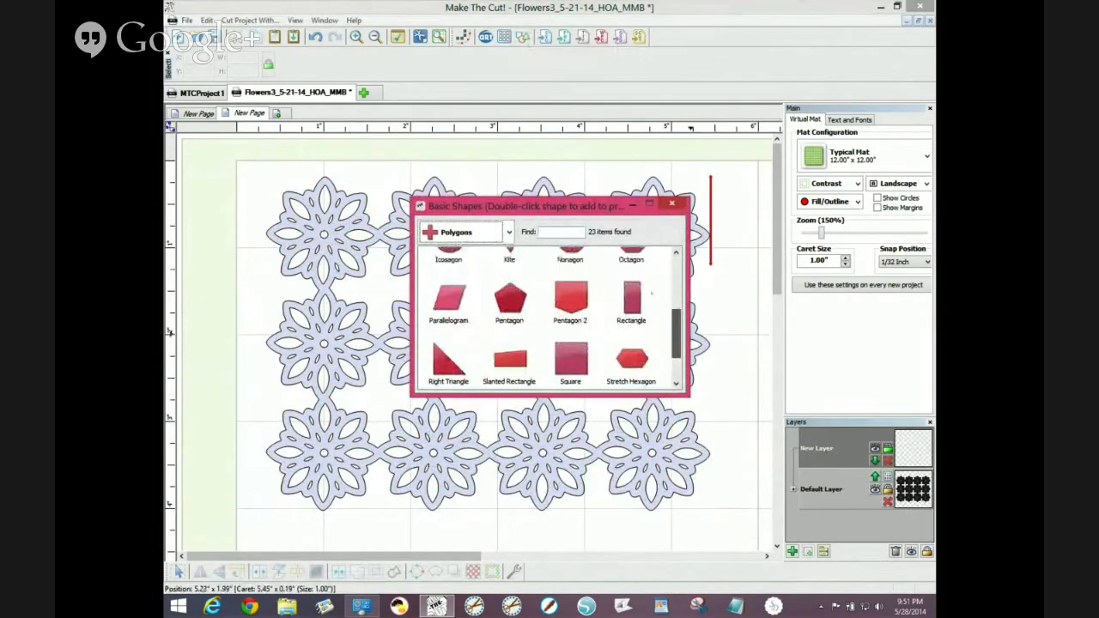
double_click(630, 304)
left_click(829, 182)
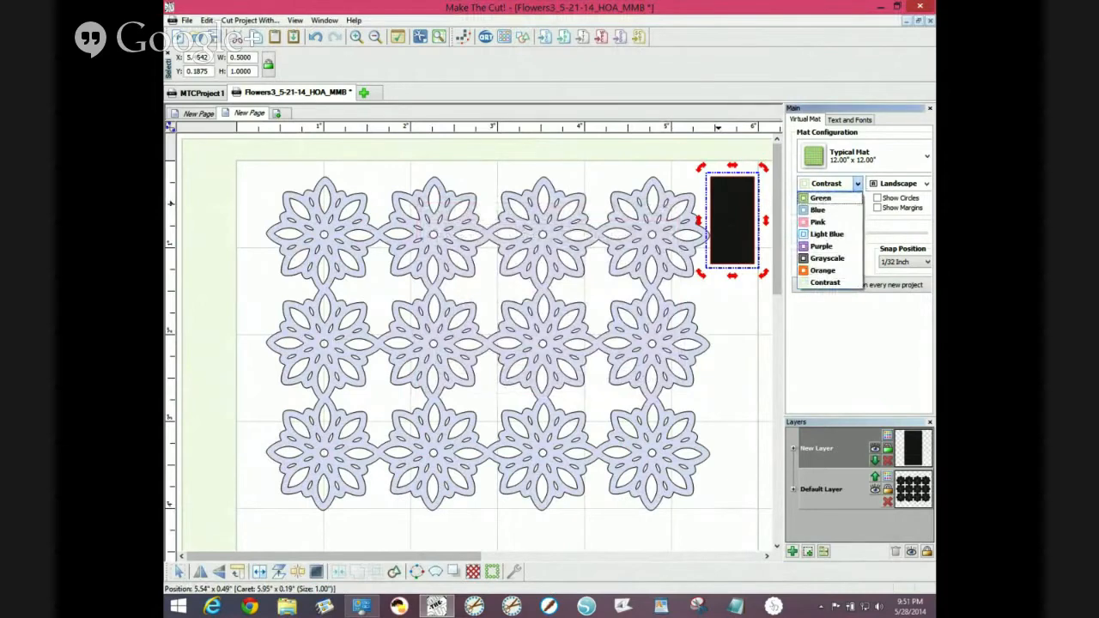
left_click(820, 198)
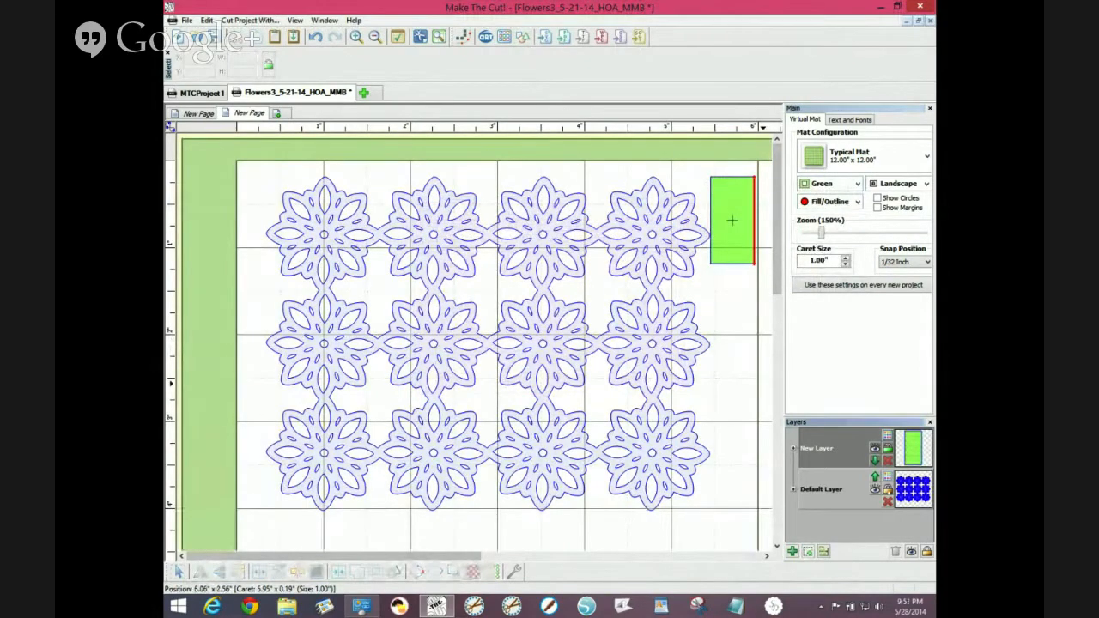
- Rotate the welded flower grid on the default layer 90 degrees clockwise and move it down to fit within the mat's top edge
left_click(488, 342)
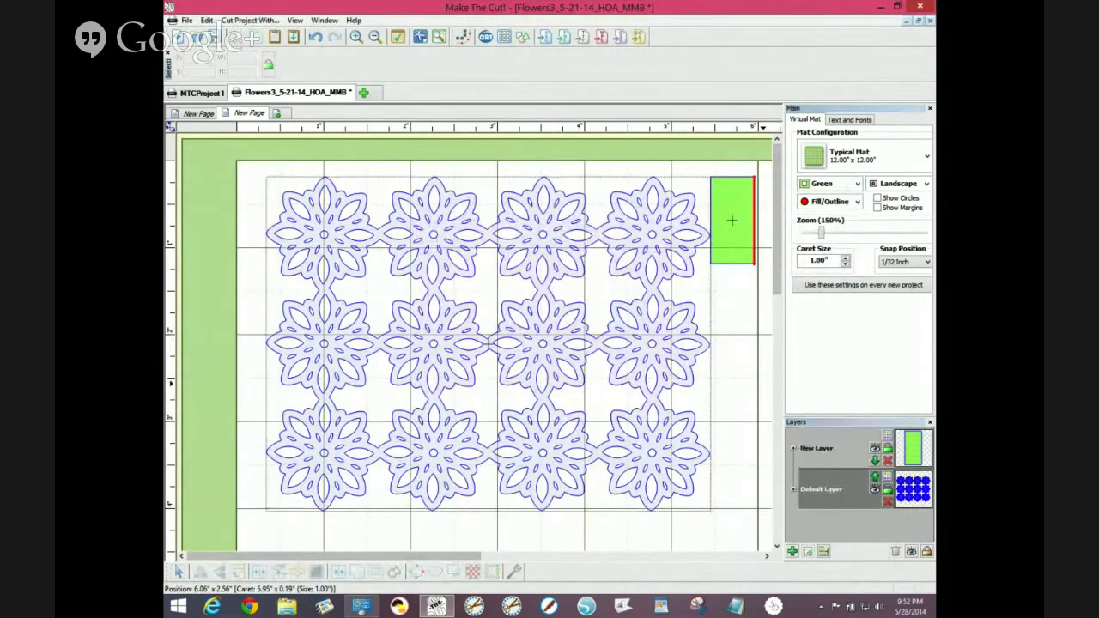
right_click(837, 486)
left_click(846, 331)
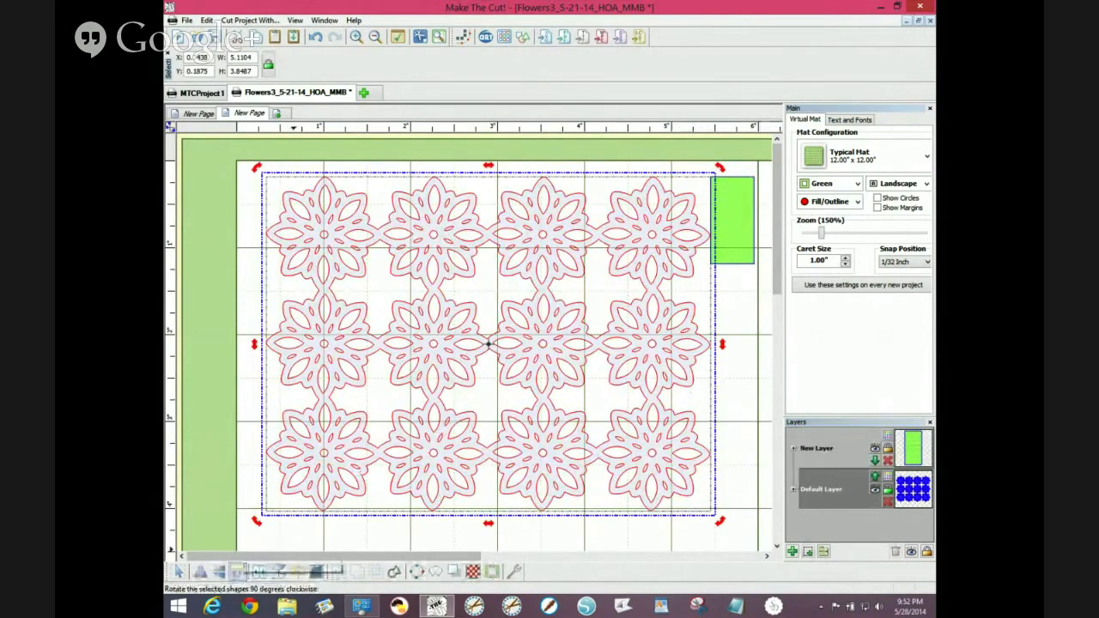
left_click(295, 571)
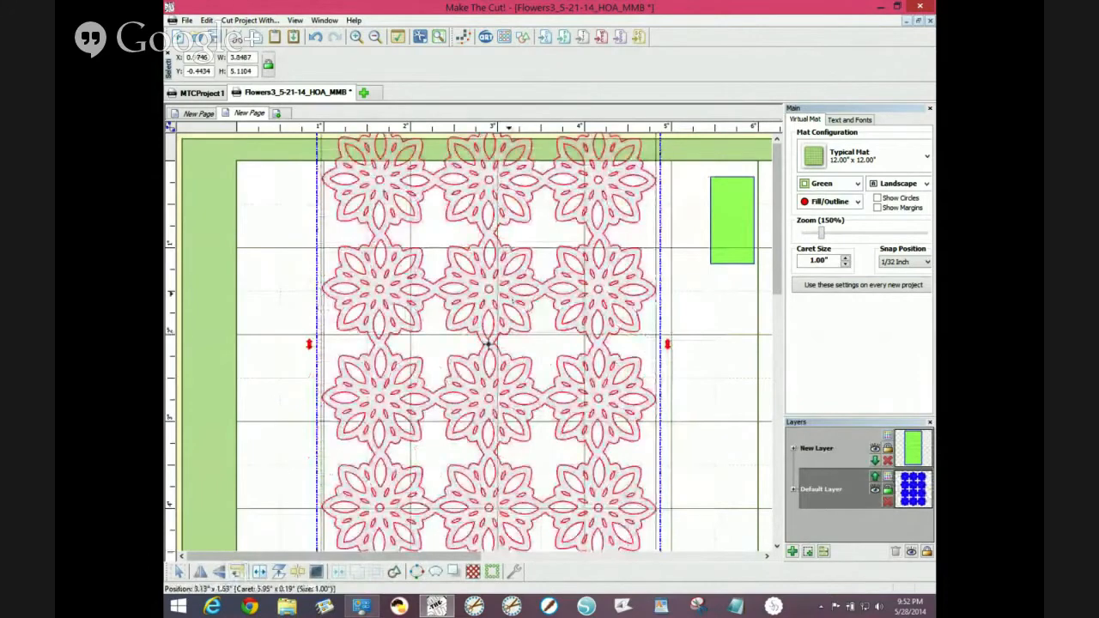
left_click_drag(486, 344, 496, 393)
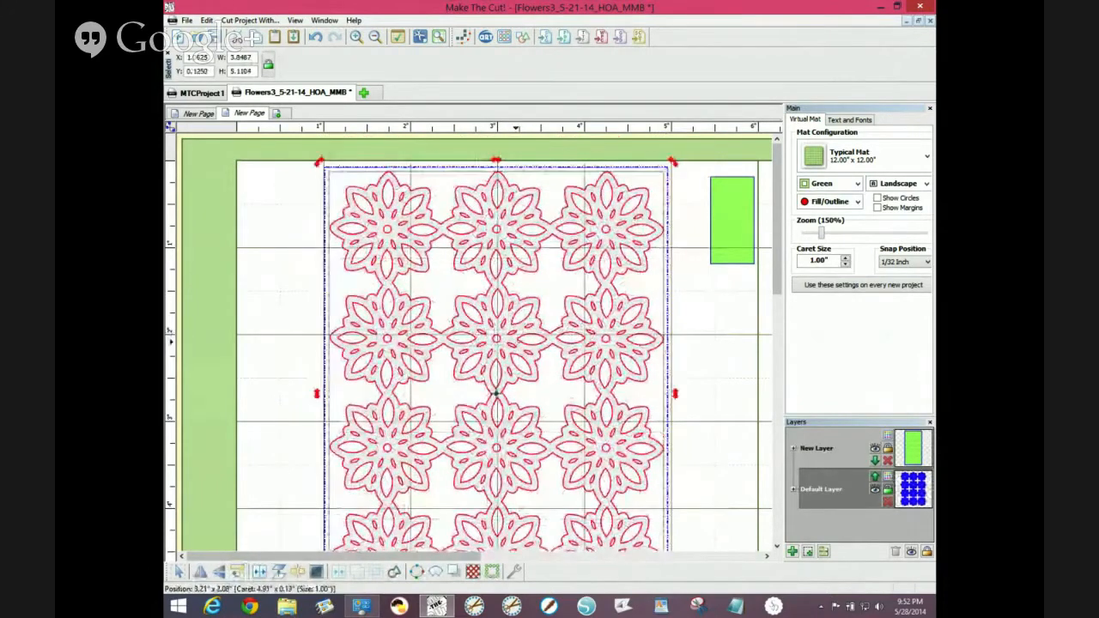
key("Escape")
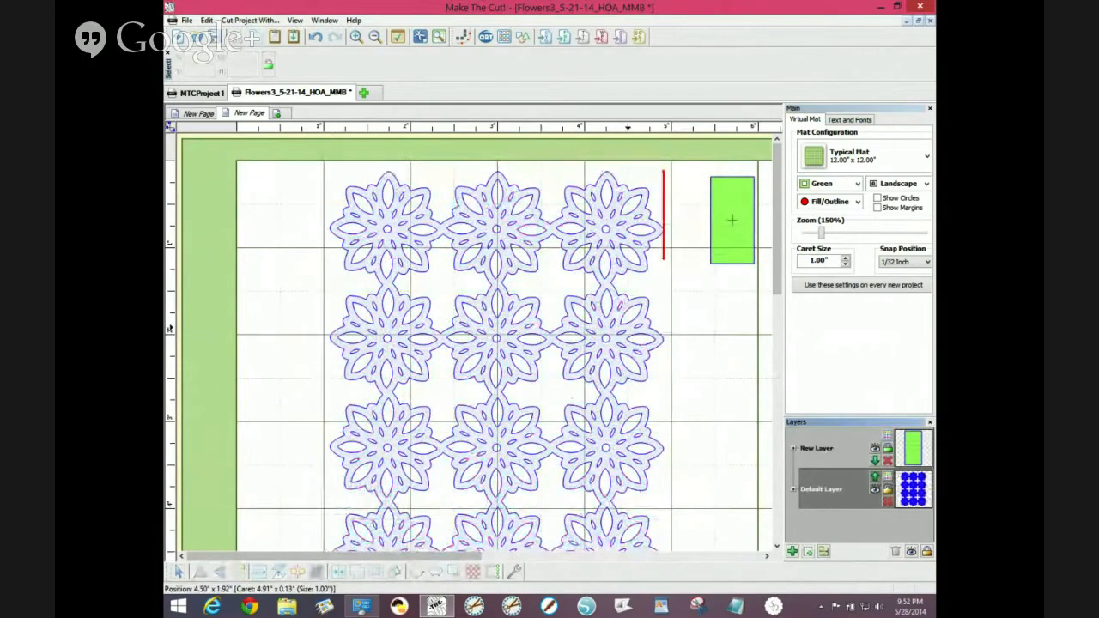
- Select the welded flower grid and copy its width value
left_click(474, 239)
left_click(499, 235)
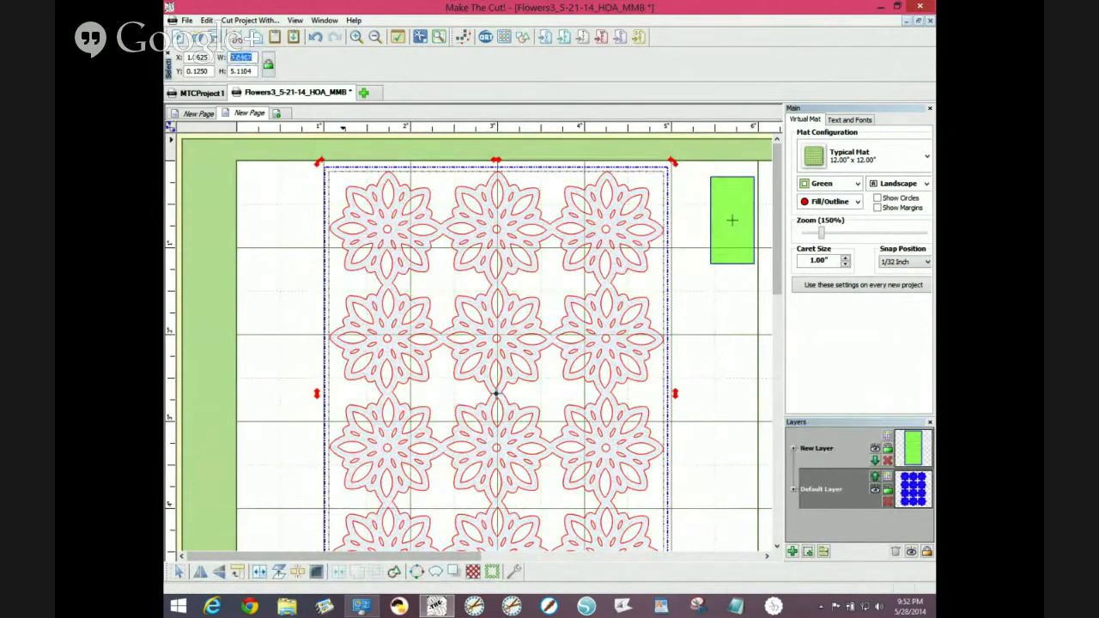
right_click(239, 57)
left_click(271, 94)
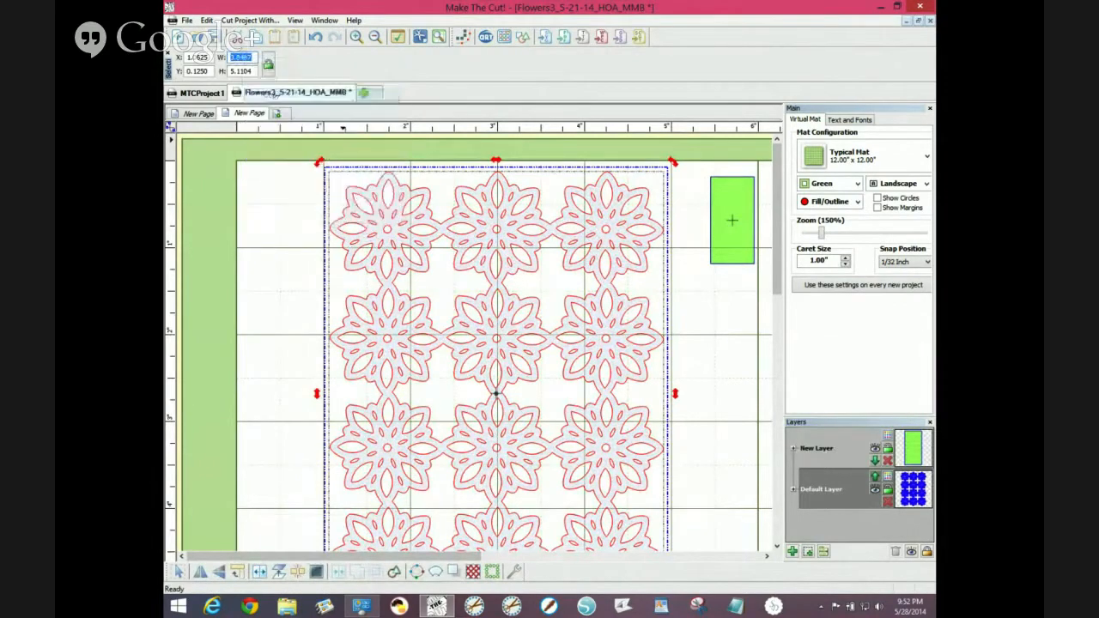
- Move the green rectangle onto the first flower of the grid's top row and set its width to 3.8487
left_click(731, 221)
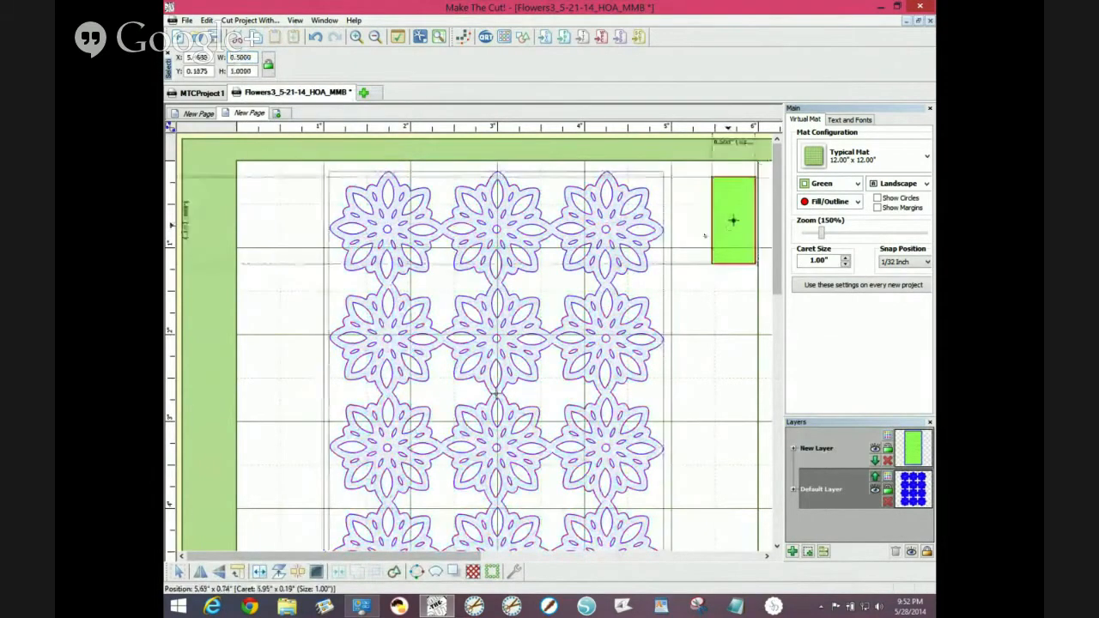
left_click_drag(733, 221, 401, 230)
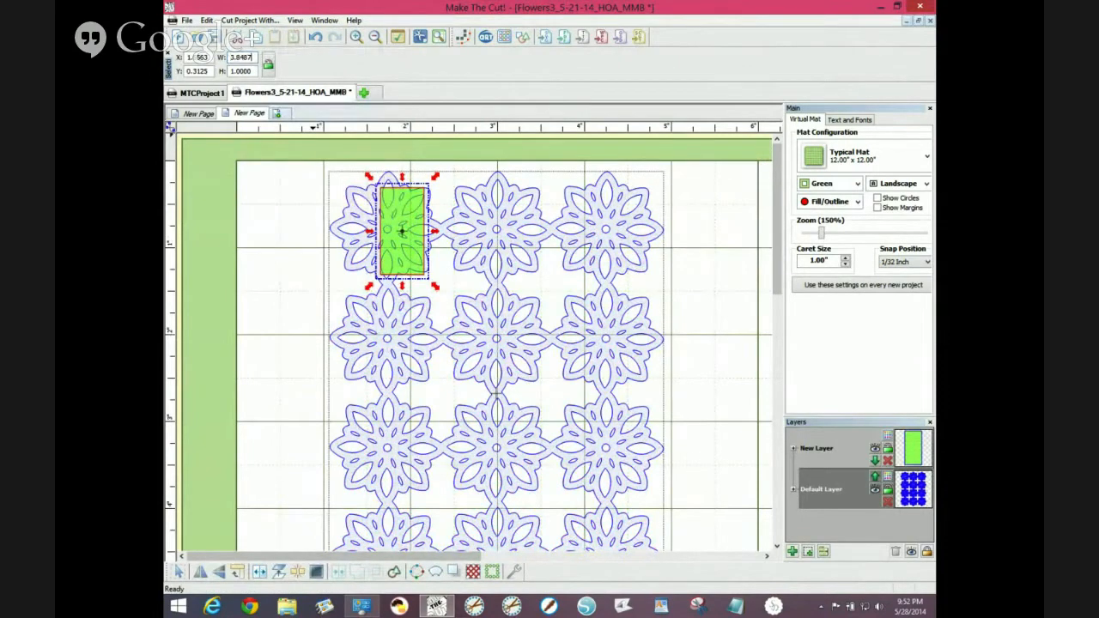
key("Return")
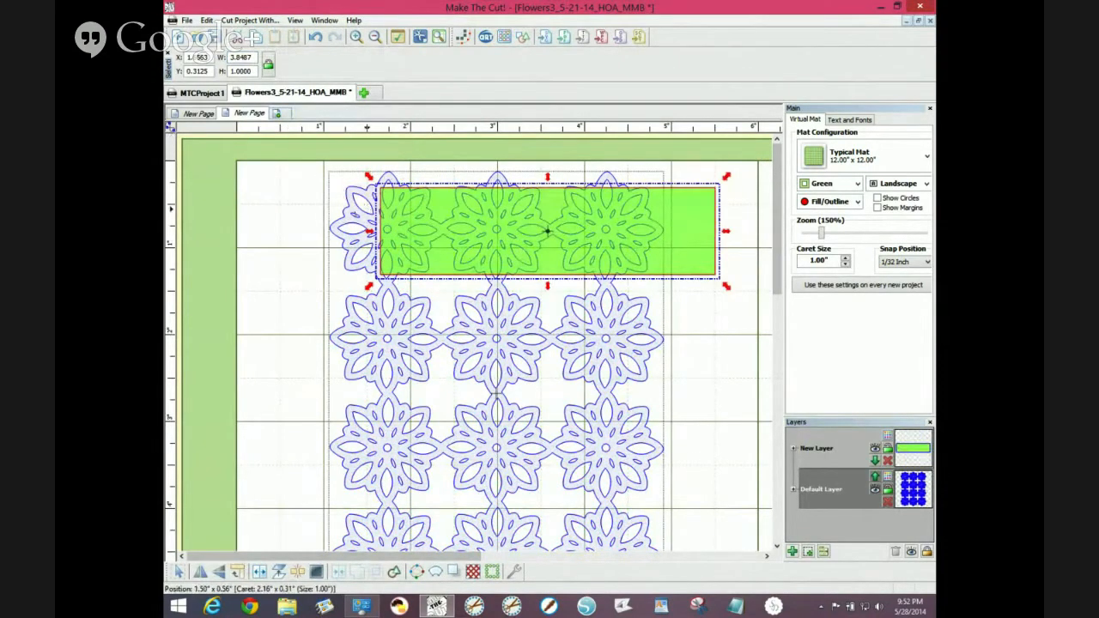
- Copy the height value of the welded flower grid and set the green rectangle's height to 5.1104
left_click(350, 200)
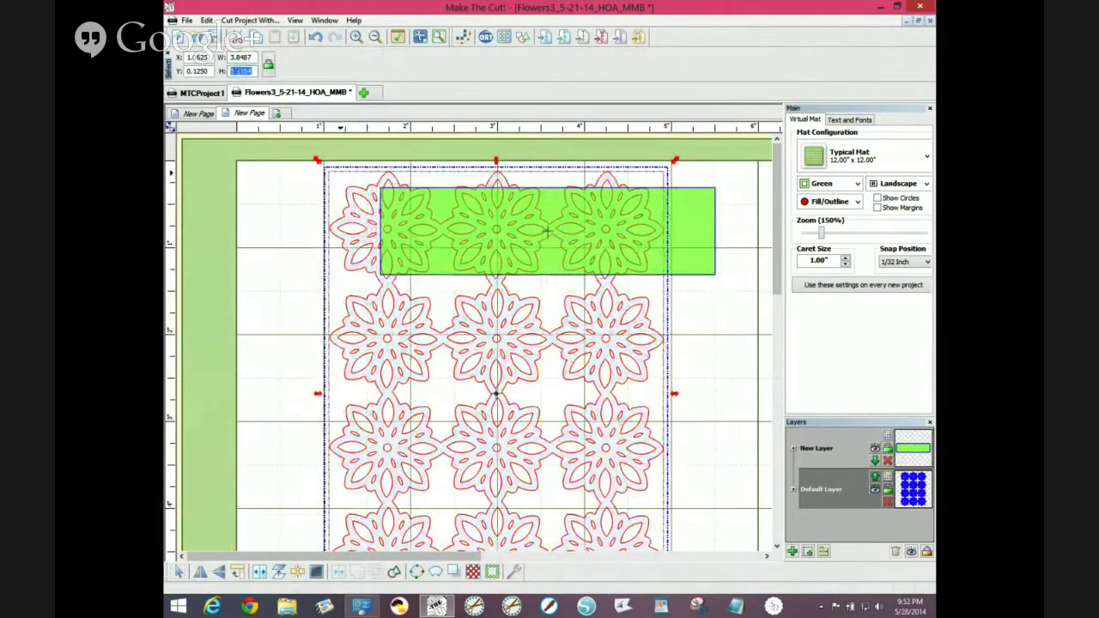
right_click(234, 71)
left_click(547, 230)
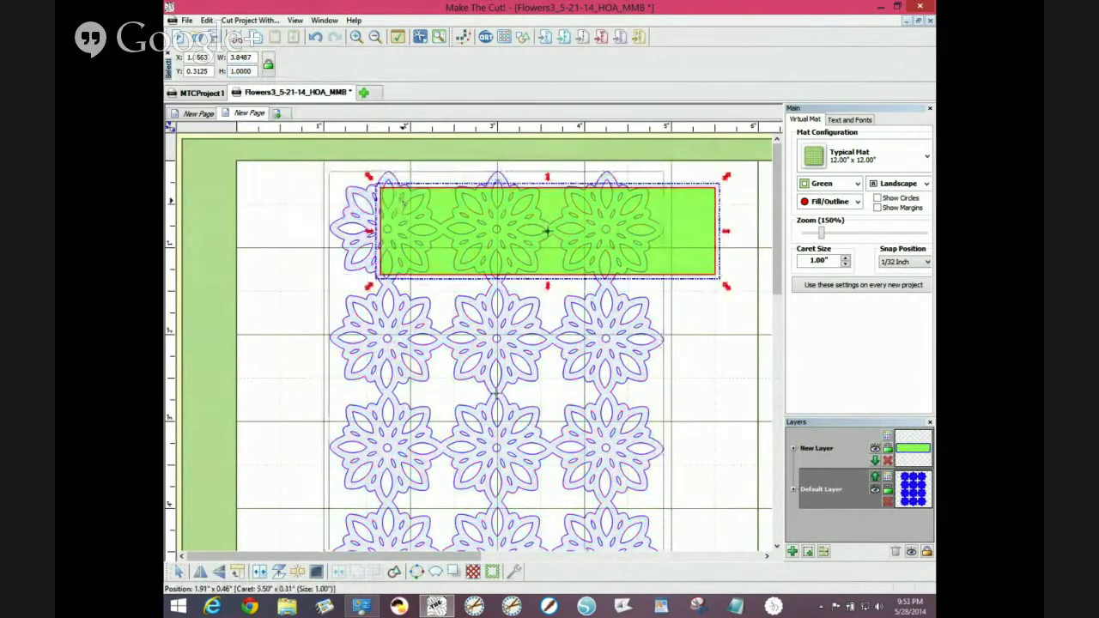
left_click(254, 71)
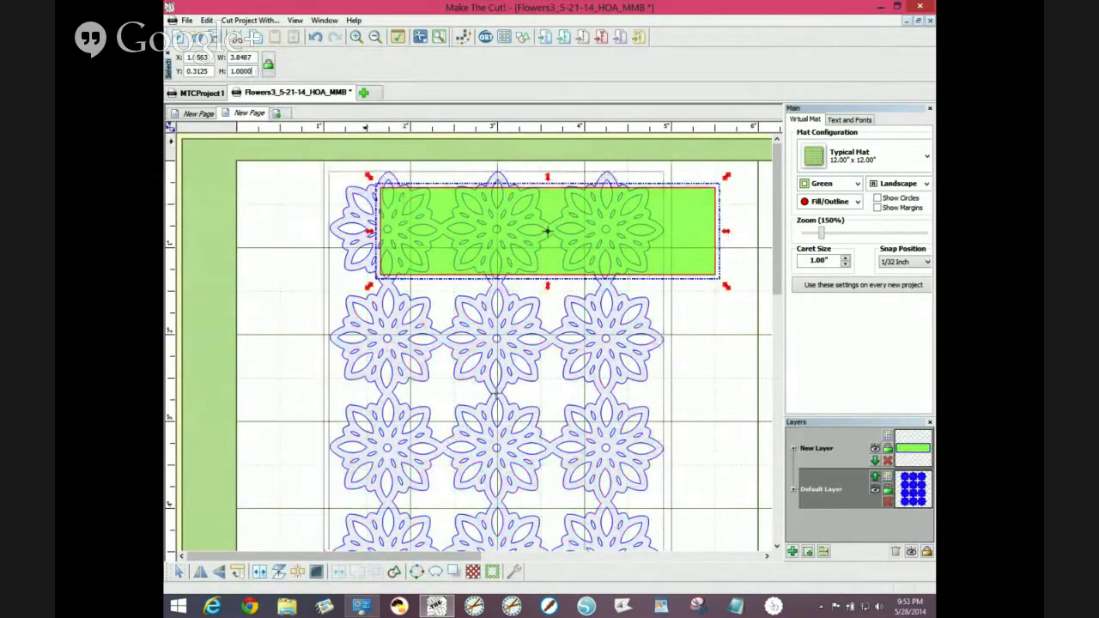
key("BackSpace")
key("BackSpace")
key("BackSpace")
key("BackSpace")
right_click(245, 72)
left_click(343, 120)
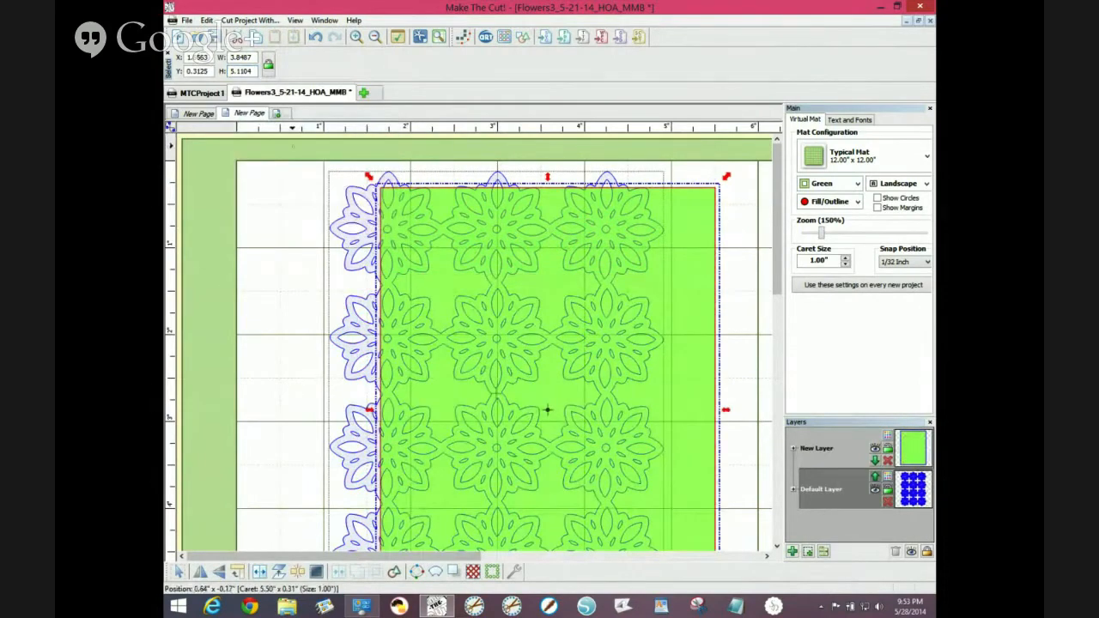
- Centre the green rectangle and the flower grid on each other and lock the New Layer
key("ctrl+a")
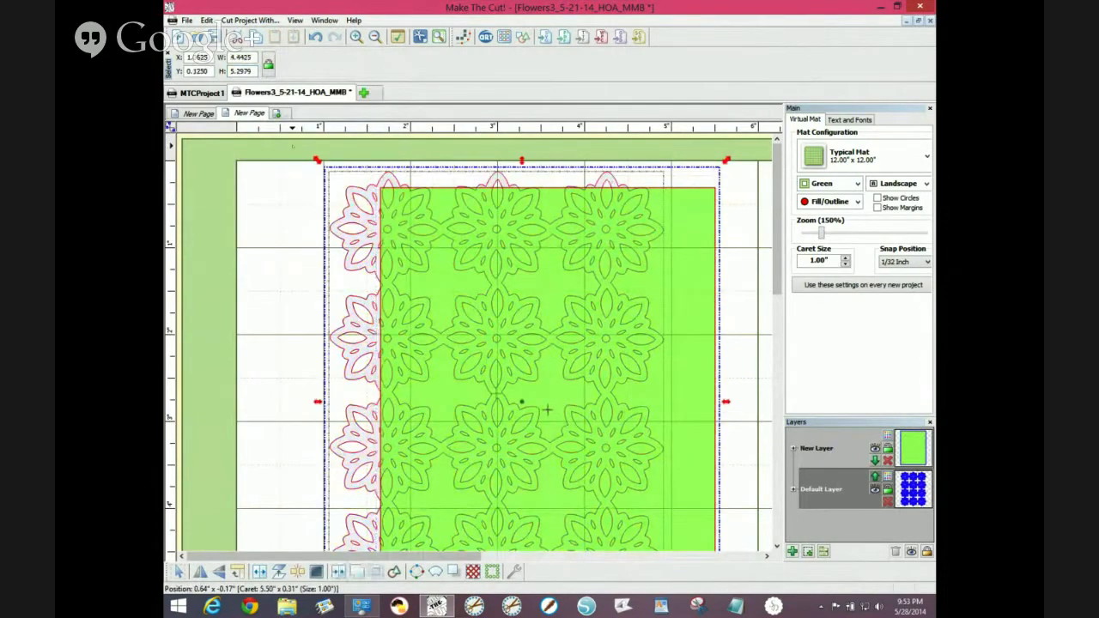
key("c")
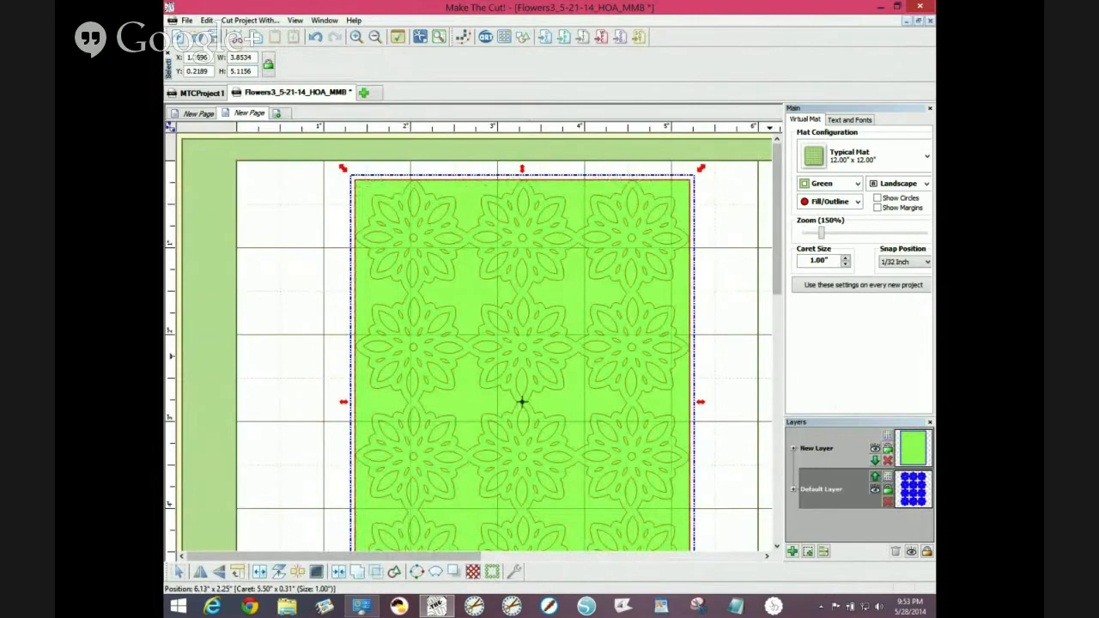
left_click(888, 448)
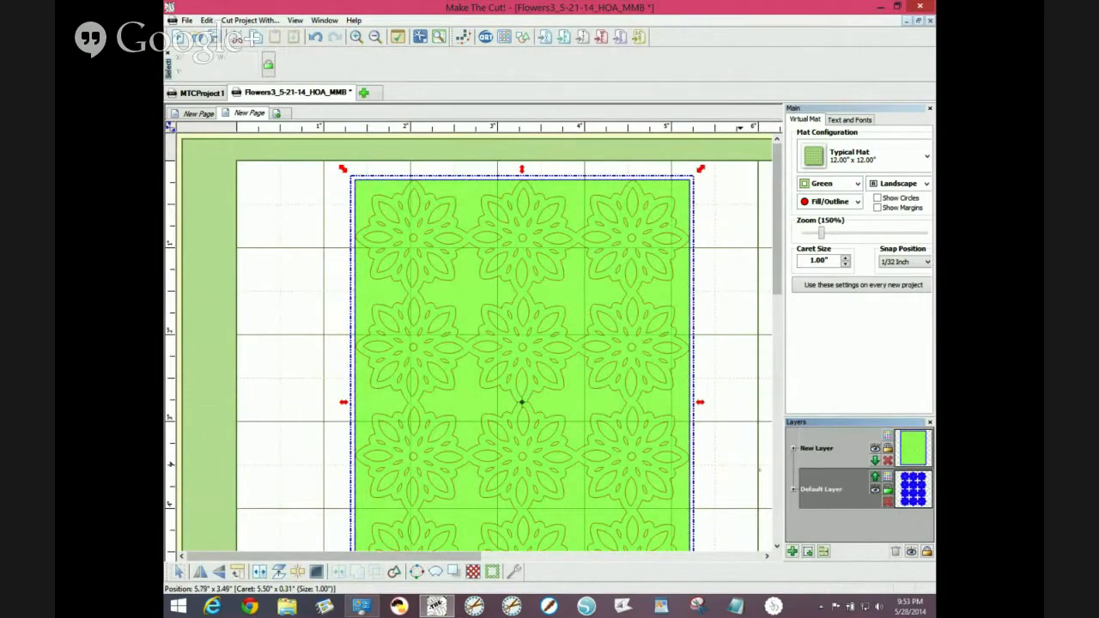
- Select all shapes in the default layer and enlarge the flower grid slightly so its outer petals overlap the rectangle's edges
right_click(843, 477)
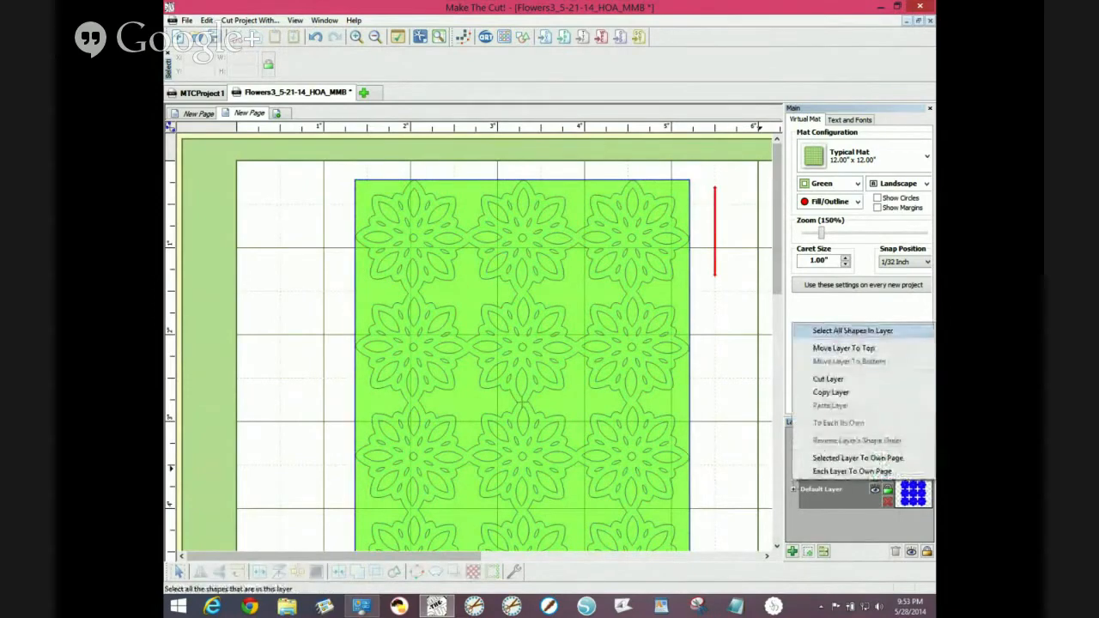
left_click(852, 331)
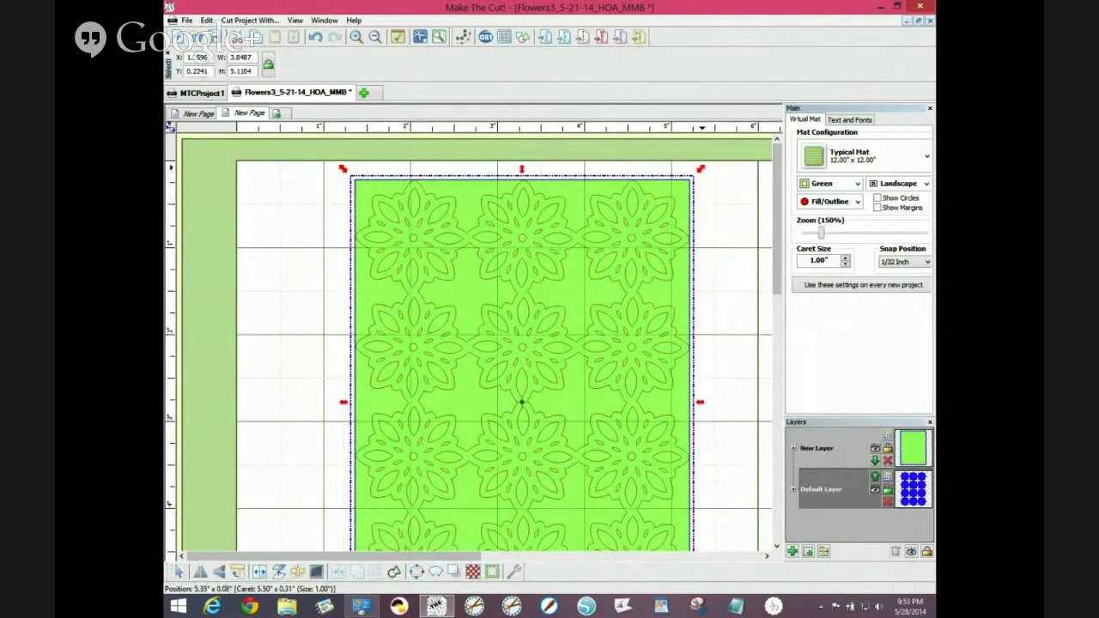
left_click_drag(698, 168, 704, 167)
left_click(716, 288)
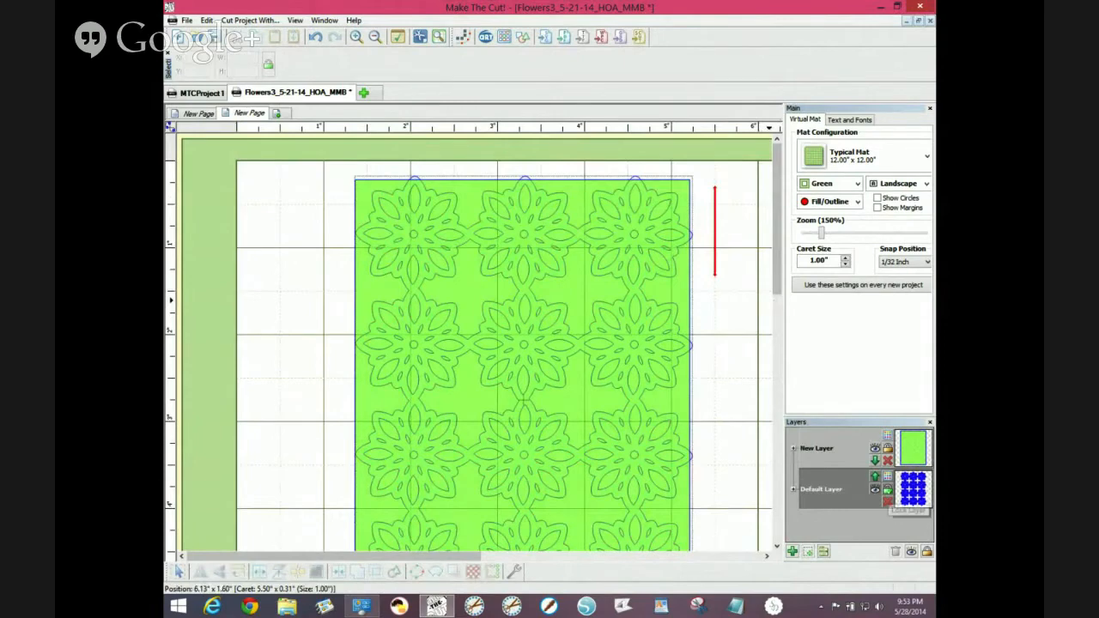
- Lock the default layer, unlock the New Layer and make the New Layer active
left_click(888, 490)
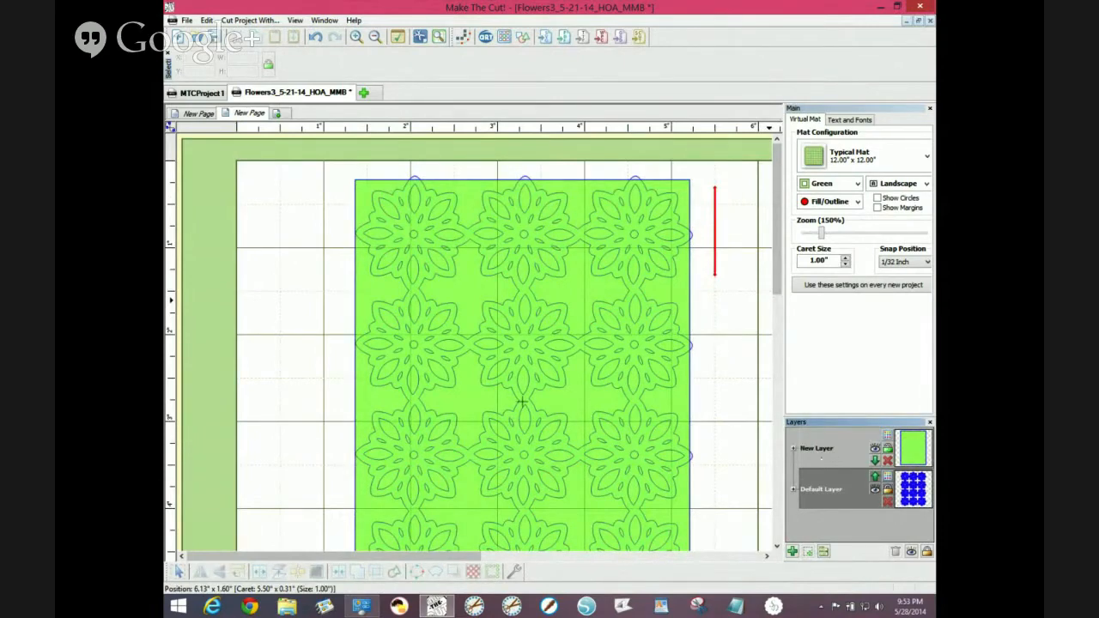
left_click(831, 448)
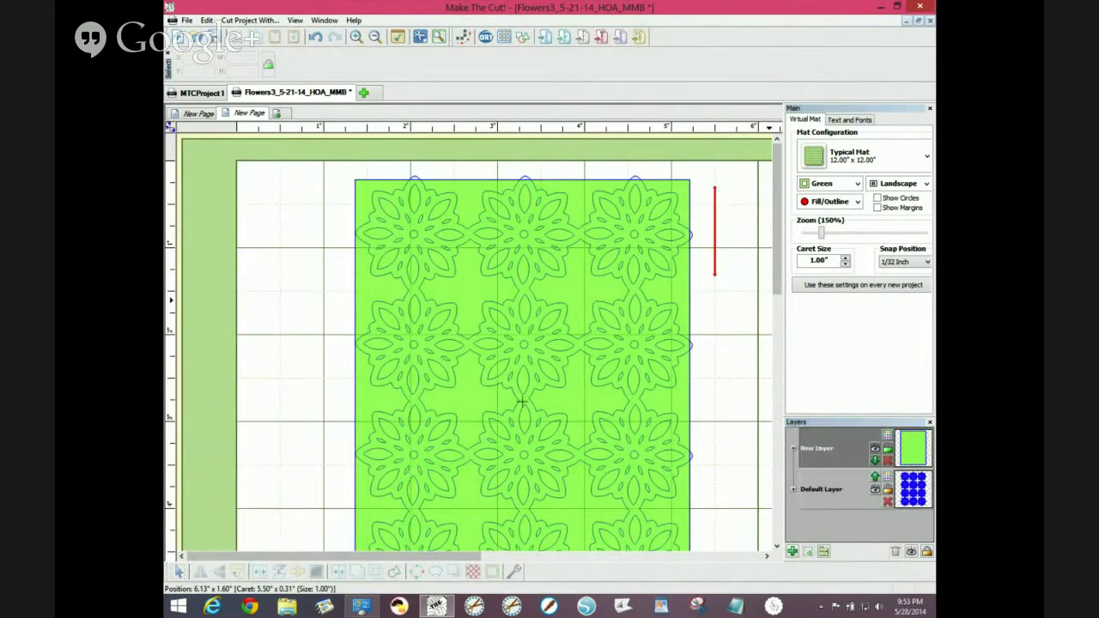
- Generate a blacked-out shadow layer for the green rectangle with a 0.5 cm width and mitered corners
left_click(521, 402)
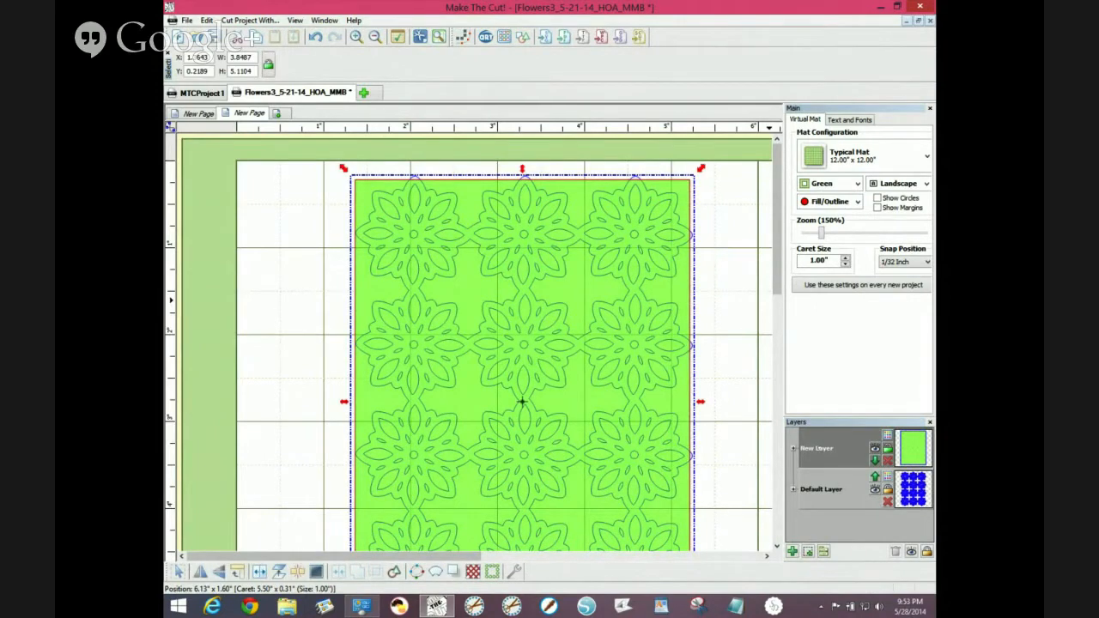
key("ctrl+h")
left_click(604, 245)
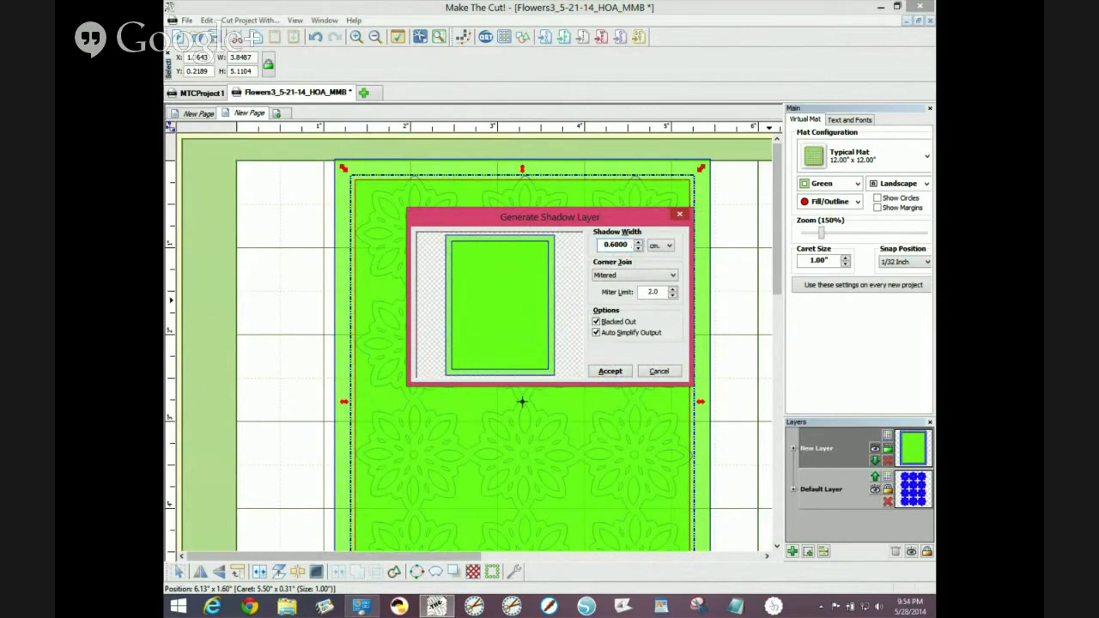
key("Down")
key("Down")
key("shift+End")
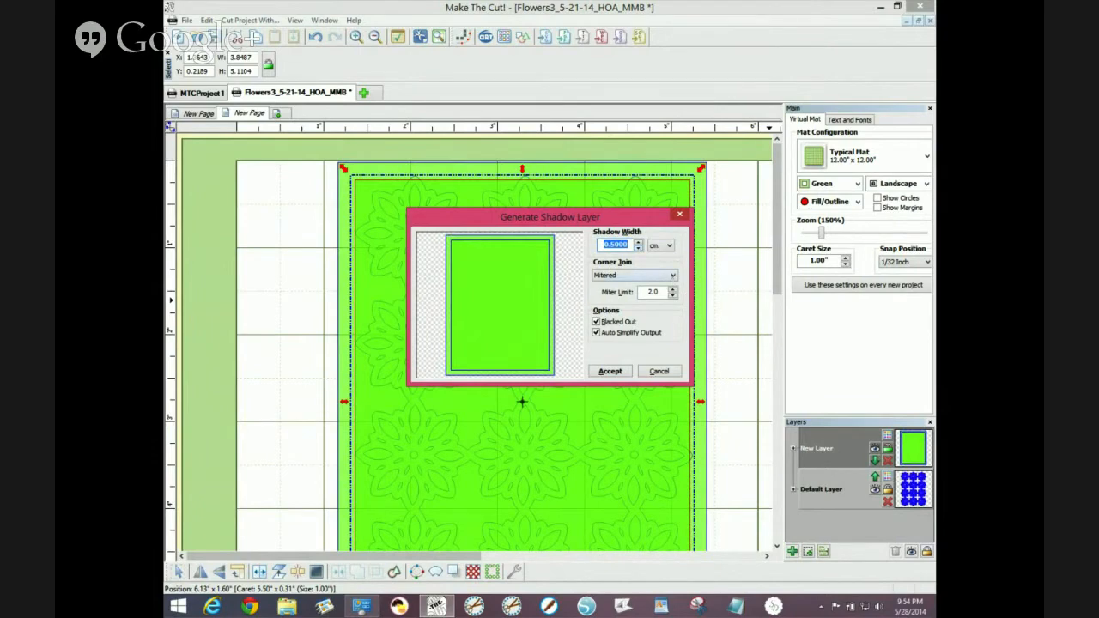
left_click(633, 275)
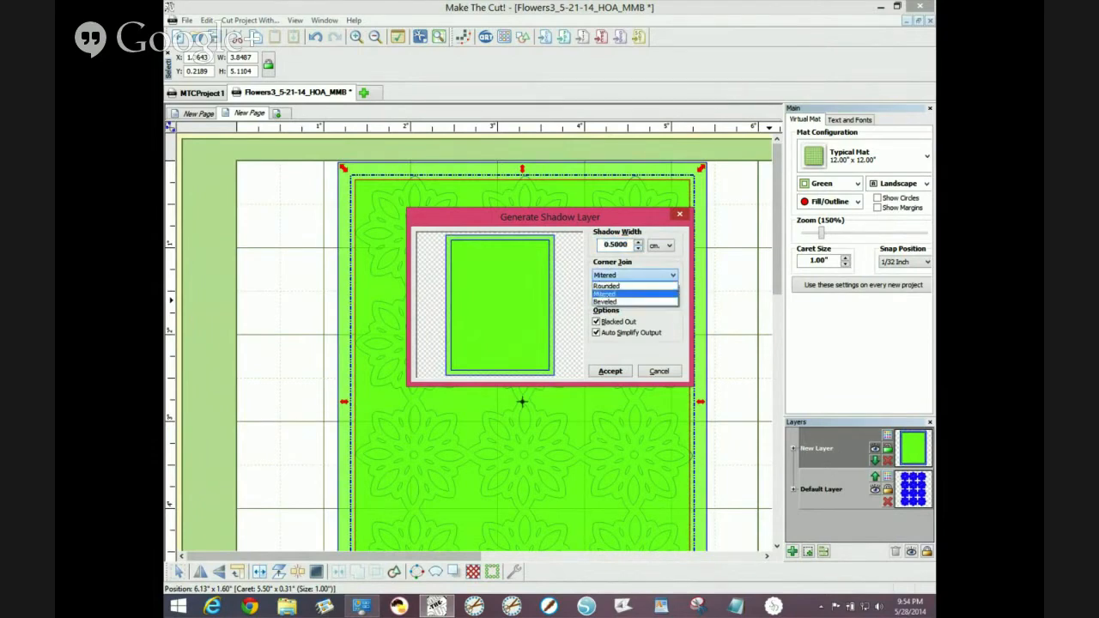
key("Return")
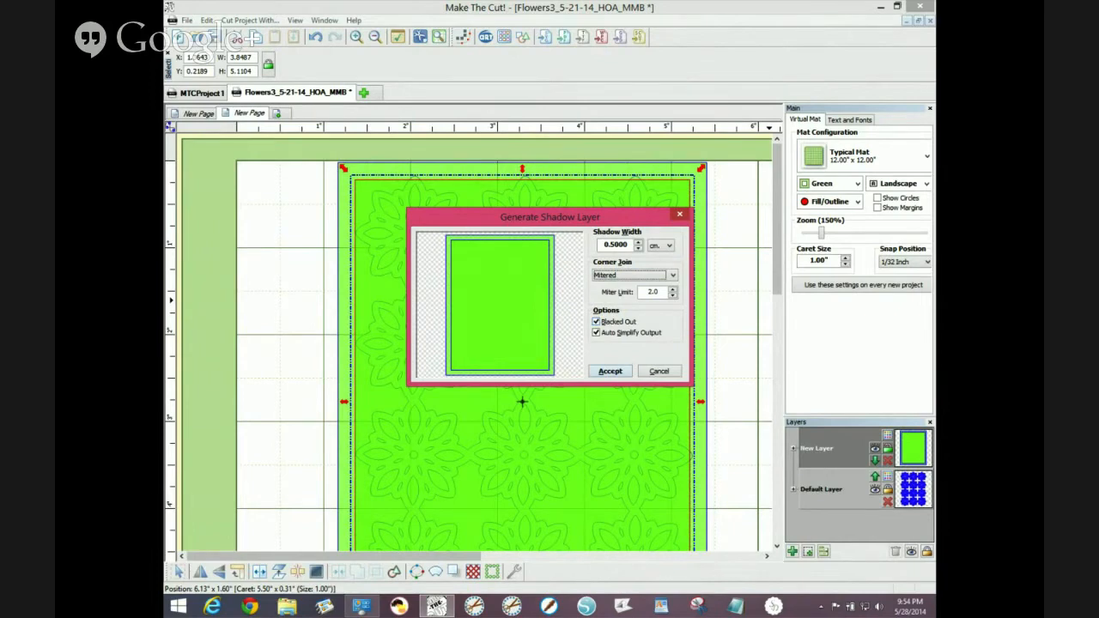
key("Return")
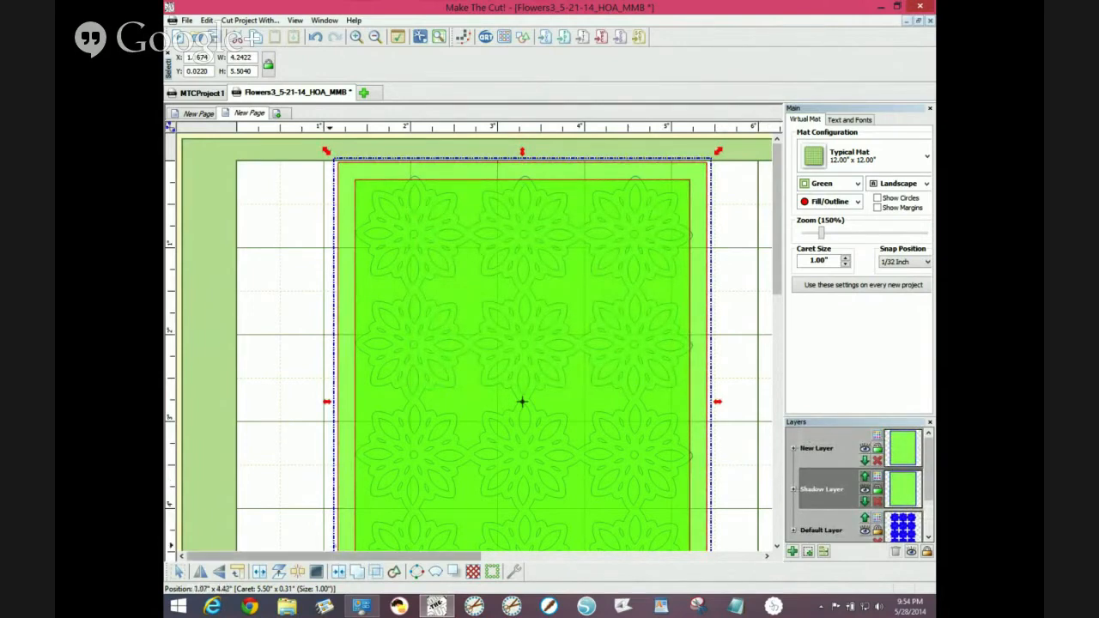
- Join the rectangle and its shadow into a hollow frame and delete the emptied shadow layer
left_click(338, 572)
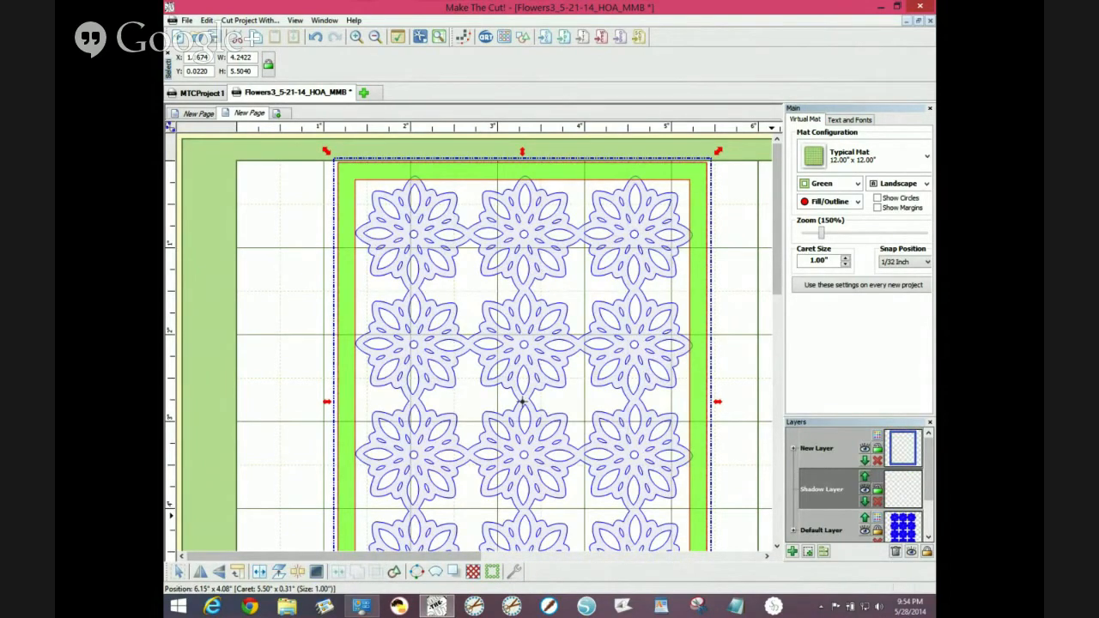
left_click(895, 551)
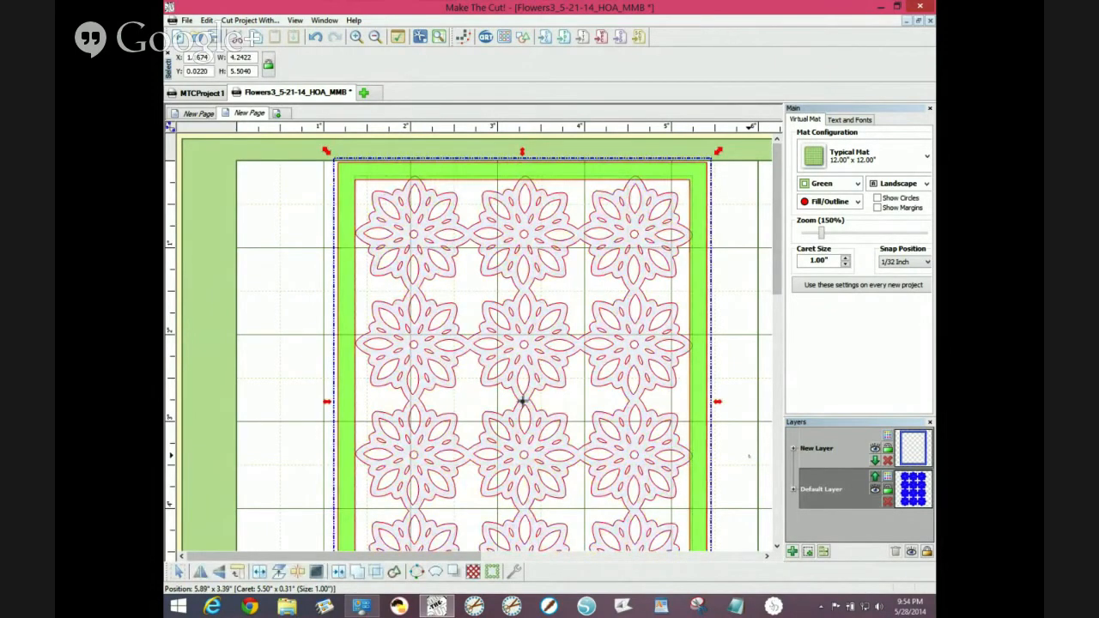
- Weld the flower grid, centred within the frame, to the frame as one shape and shift it slightly down and left on the mat
key("c")
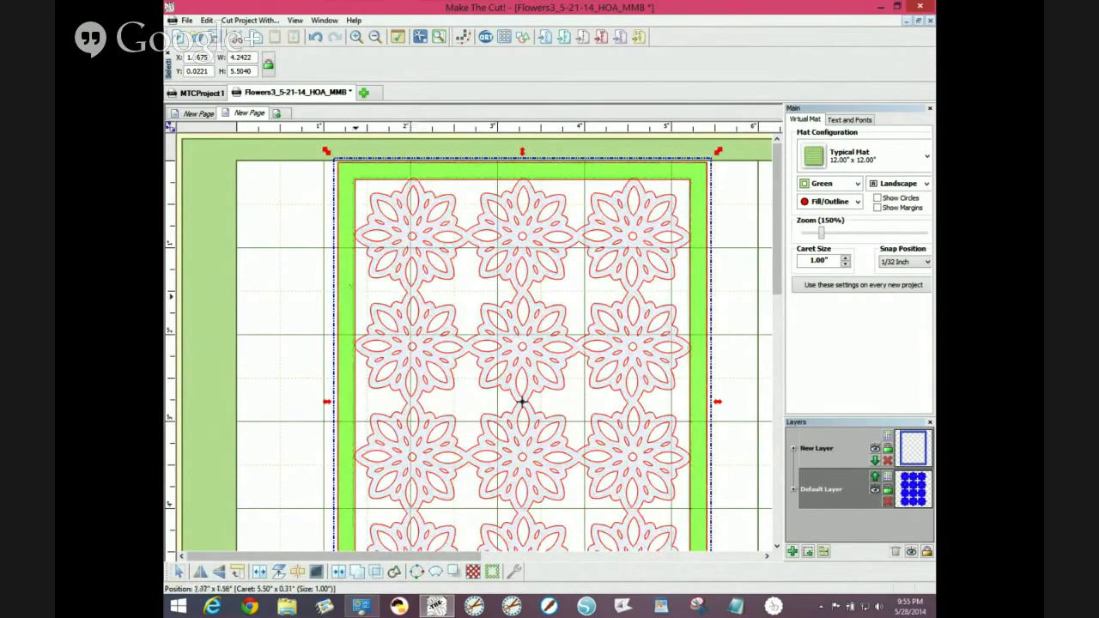
key("ctrl+w")
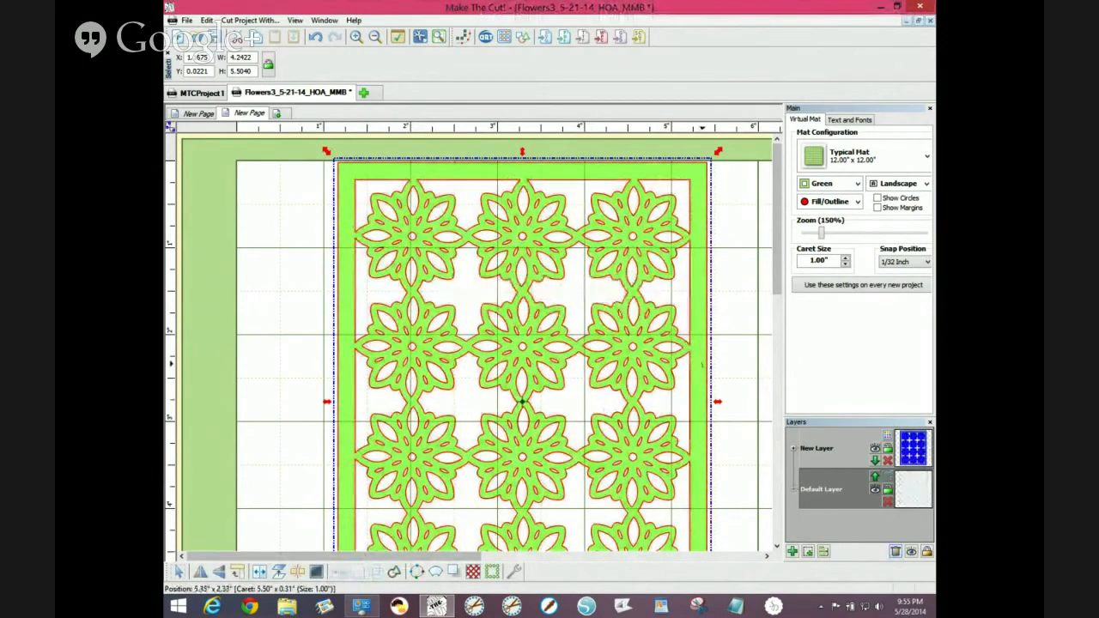
mouse_move(701, 363)
left_mouse_down()
mouse_move(695, 381)
mouse_move(685, 376)
left_mouse_up()
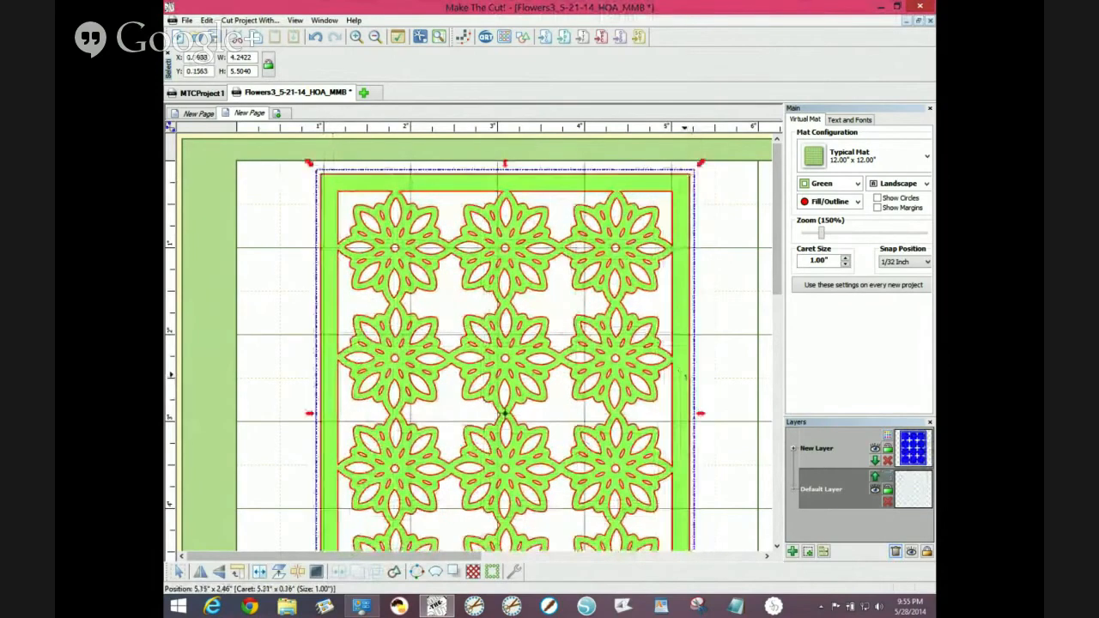